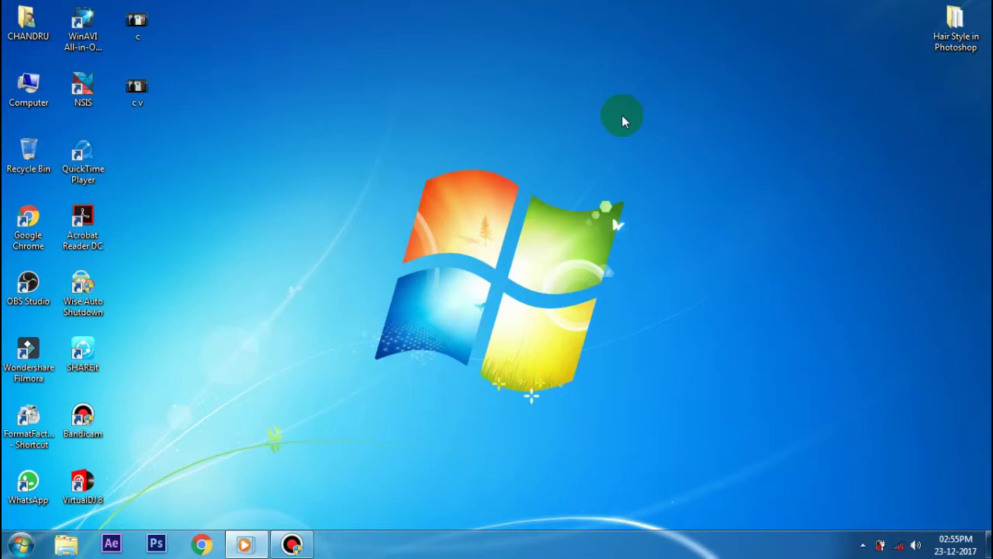
- Watch the c video, then launch After Effects on a new project and open Import File
{"action": "double_click", "coordinate": [138, 21]}
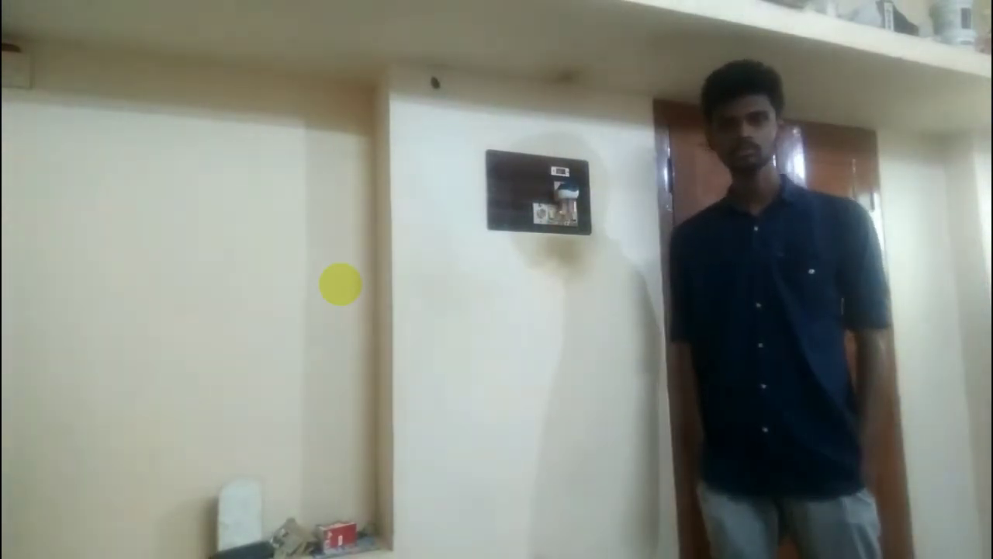
{"action": "mouse_move", "coordinate": [429, 196]}
{"action": "double_click", "coordinate": [449, 178]}
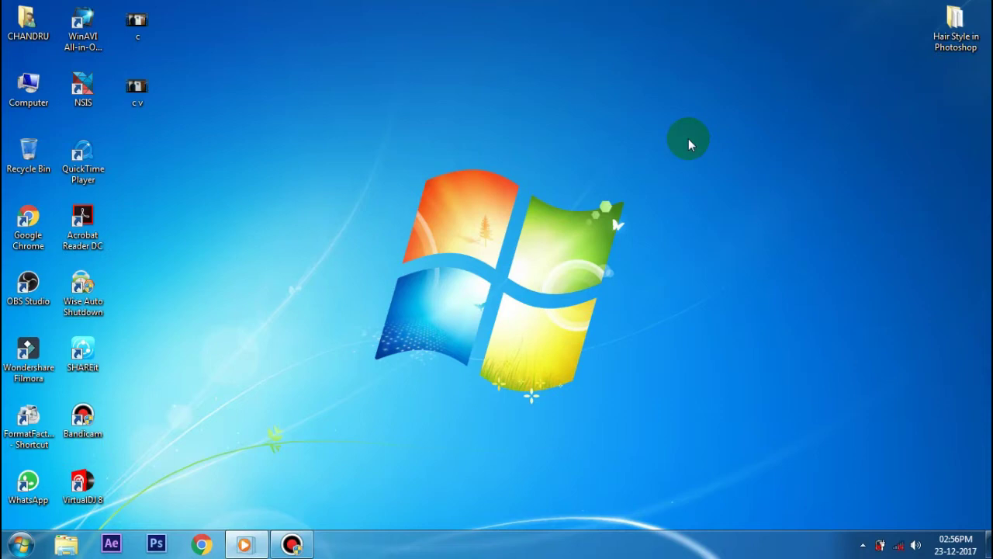
{"action": "left_click", "coordinate": [111, 543]}
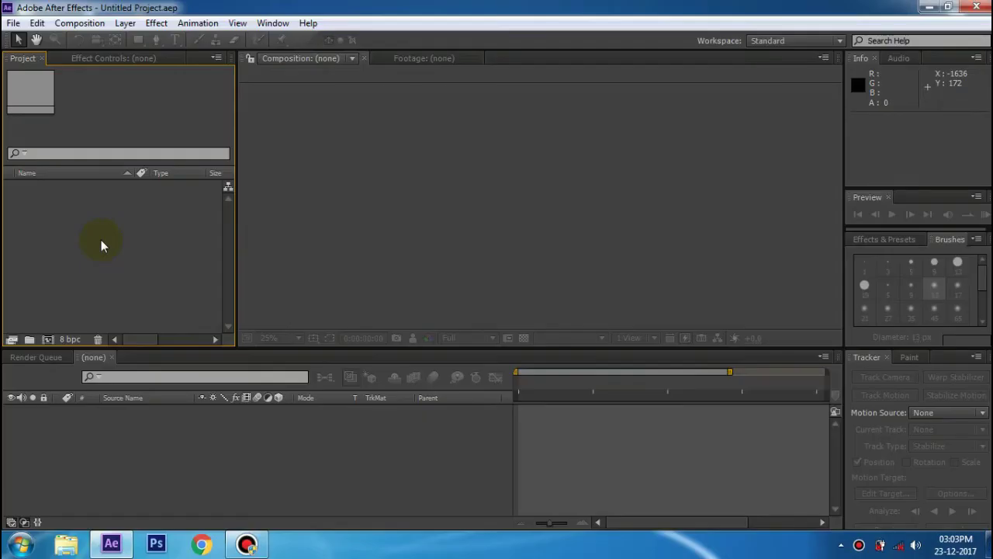
{"action": "double_click", "coordinate": [100, 245]}
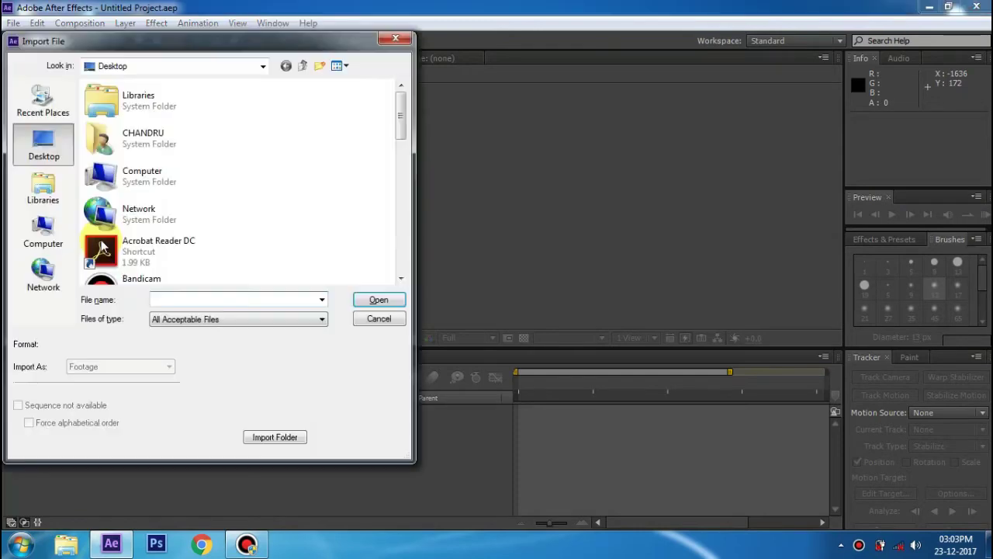
- Import c.mp4 from the Desktop, build composition c from it, and zoom to 50%
{"action": "mouse_move", "coordinate": [399, 107]}
{"action": "left_mouse_down"}
{"action": "mouse_move", "coordinate": [405, 177]}
{"action": "mouse_move", "coordinate": [399, 100]}
{"action": "left_mouse_up"}
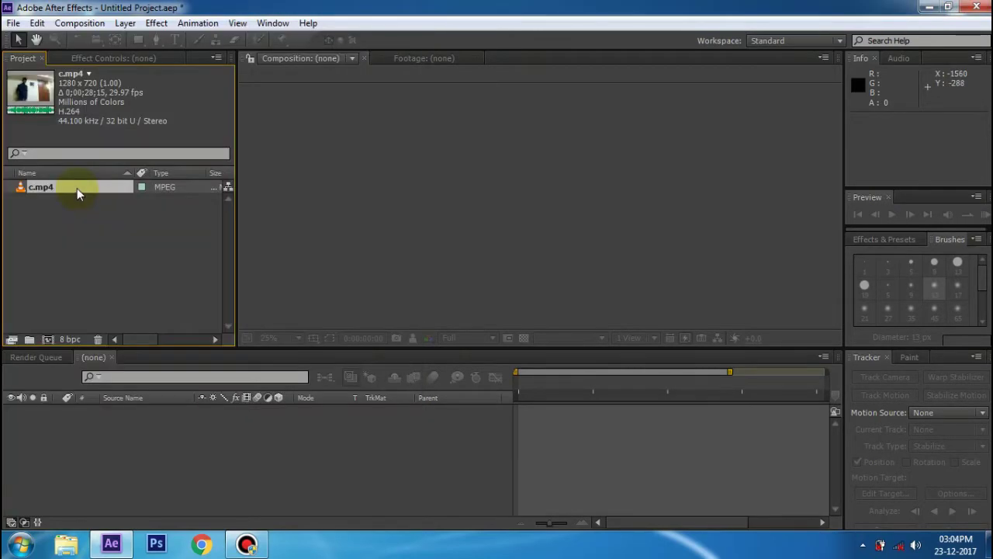
{"action": "left_click_drag", "start_coordinate": [77, 188], "coordinate": [94, 437]}
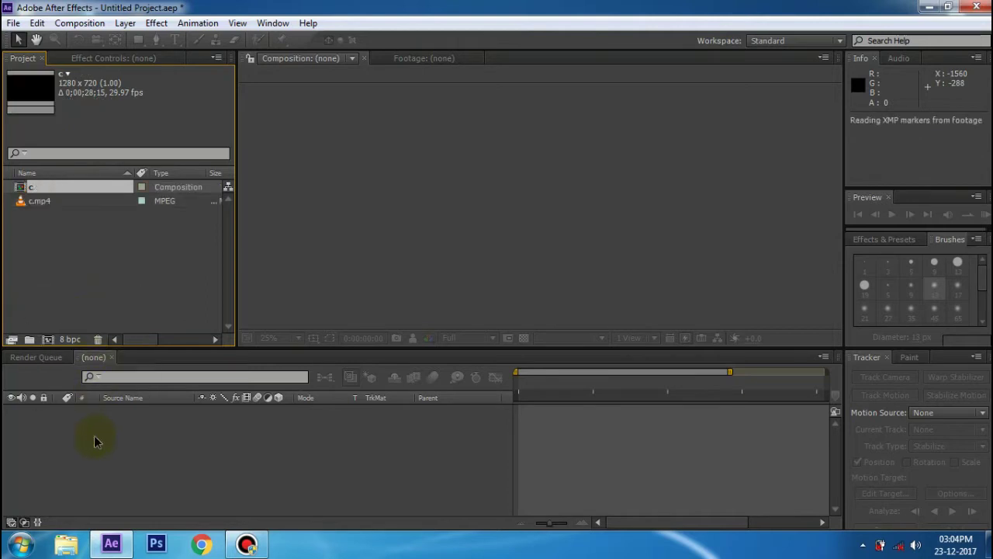
{"action": "key", "text": "period"}
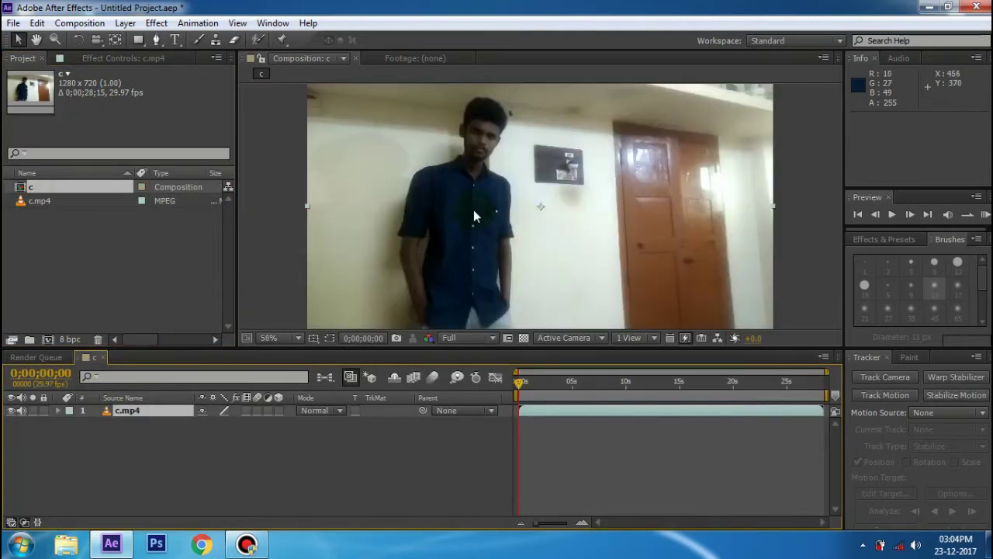
{"action": "key", "text": "comma"}
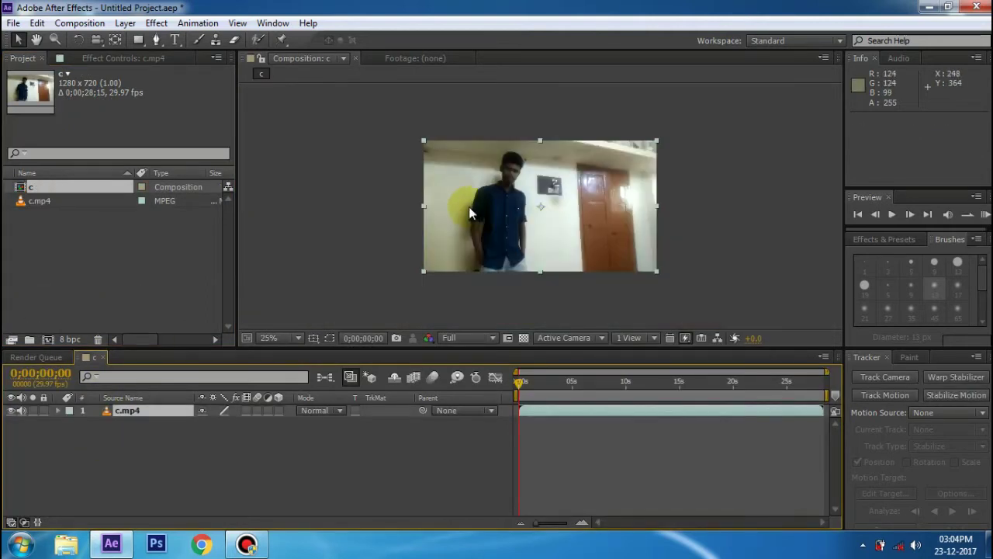
{"action": "key", "text": "period"}
{"action": "key", "text": "comma"}
{"action": "key", "text": "period"}
{"action": "key", "text": "comma"}
{"action": "key", "text": "period"}
{"action": "key", "text": "comma"}
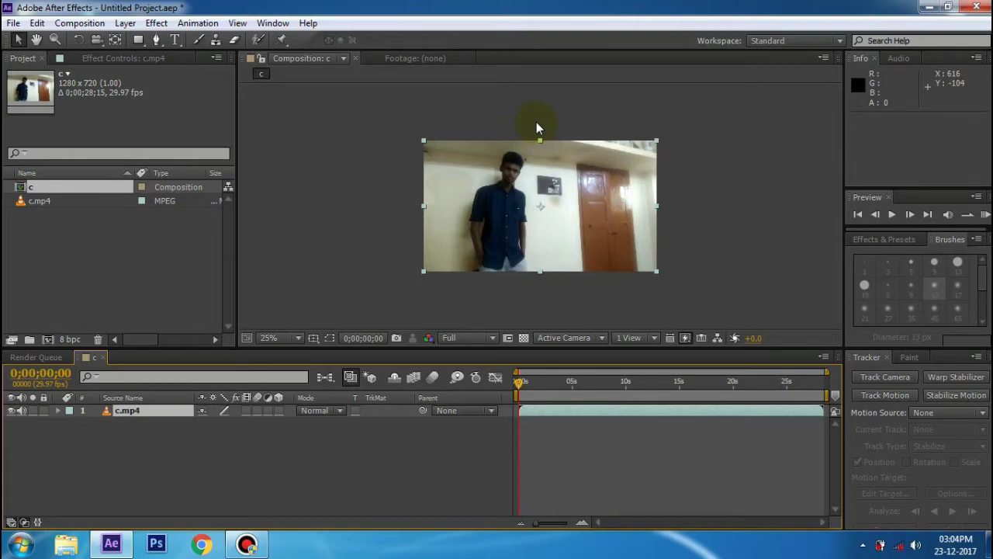
{"action": "key", "text": "period"}
{"action": "mouse_move", "coordinate": [522, 381]}
{"action": "left_mouse_down"}
{"action": "mouse_move", "coordinate": [803, 386]}
{"action": "mouse_move", "coordinate": [509, 392]}
{"action": "left_mouse_up"}
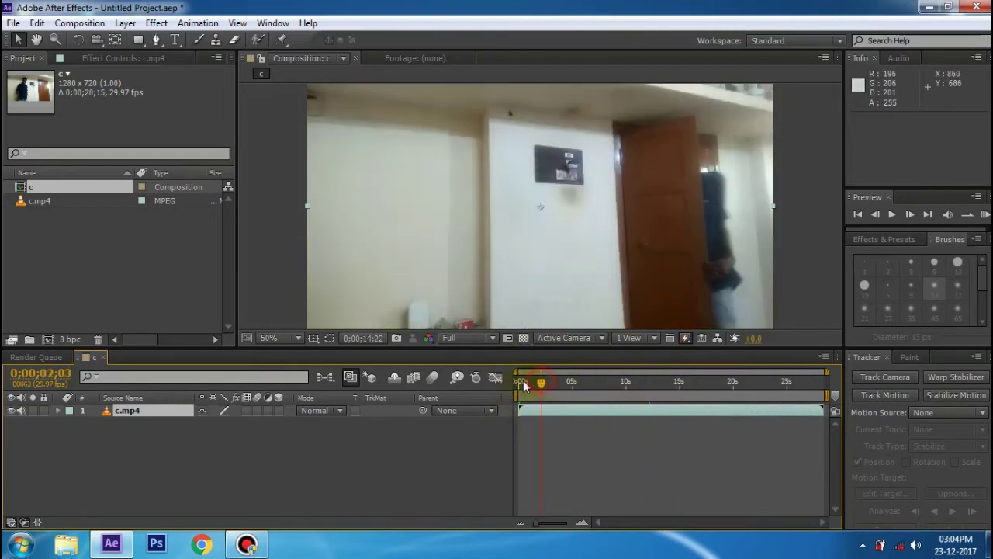
{"action": "left_click_drag", "start_coordinate": [524, 385], "coordinate": [512, 386]}
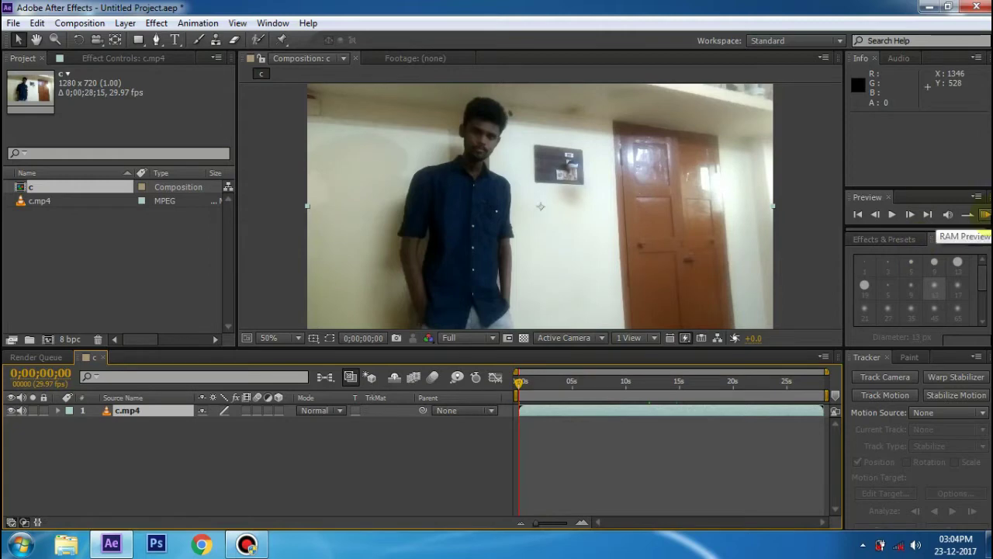
{"action": "left_click", "coordinate": [611, 385]}
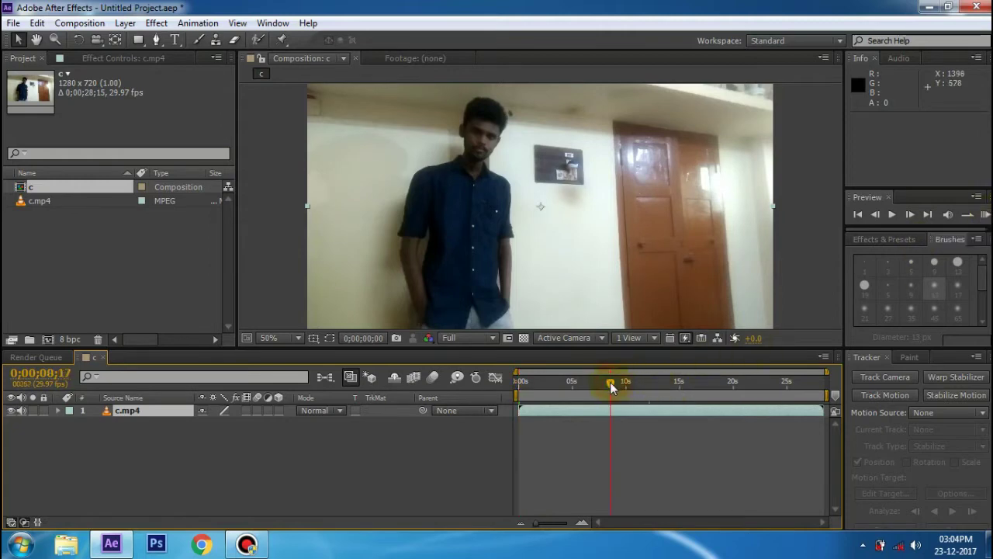
{"action": "left_click_drag", "start_coordinate": [557, 392], "coordinate": [498, 390]}
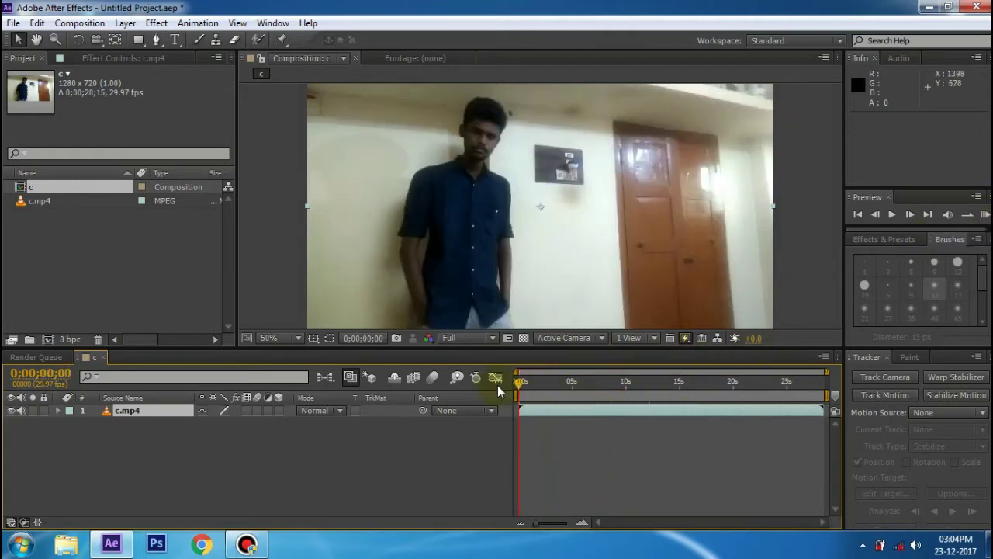
{"action": "left_click", "coordinate": [985, 216]}
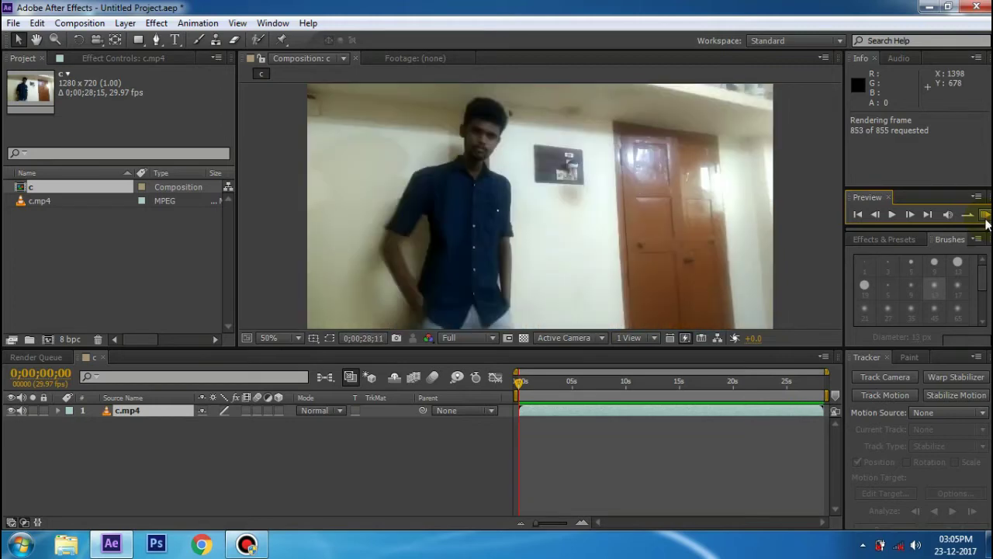
- Mute the c.mp4 layer's audio and set the current time to 0;00;11;06
{"action": "left_click", "coordinate": [22, 412]}
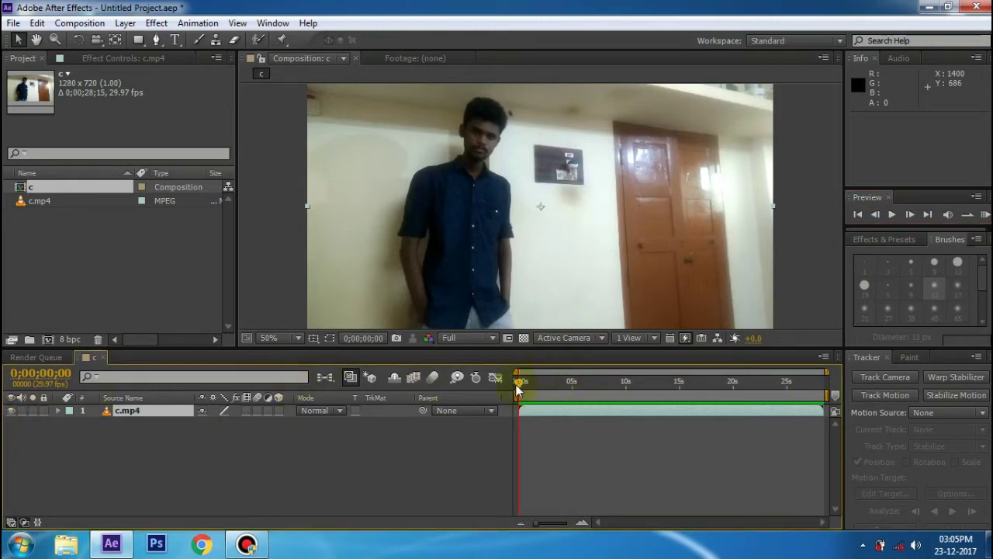
{"action": "left_click_drag", "start_coordinate": [518, 386], "coordinate": [511, 384]}
{"action": "left_click_drag", "start_coordinate": [519, 383], "coordinate": [539, 383]}
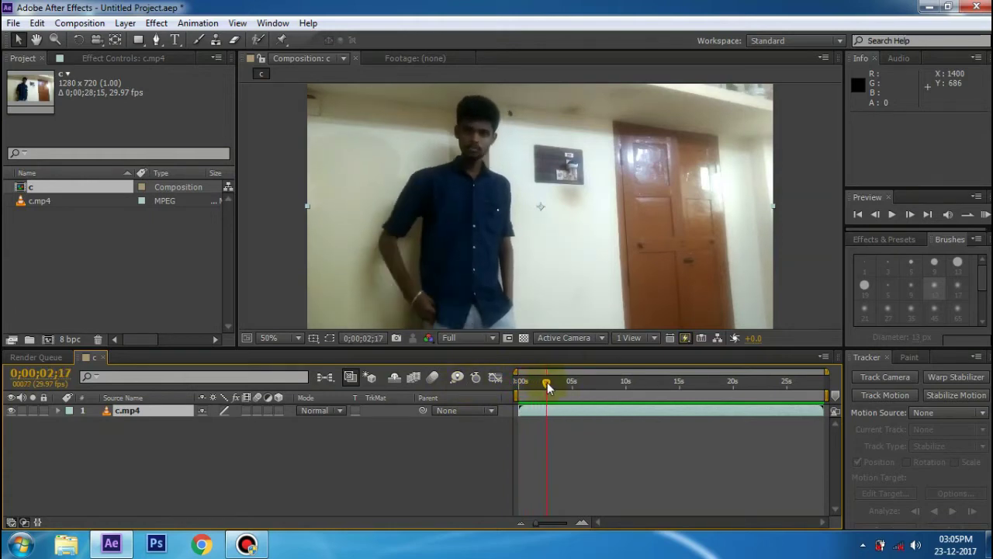
{"action": "left_click_drag", "start_coordinate": [539, 383], "coordinate": [510, 385]}
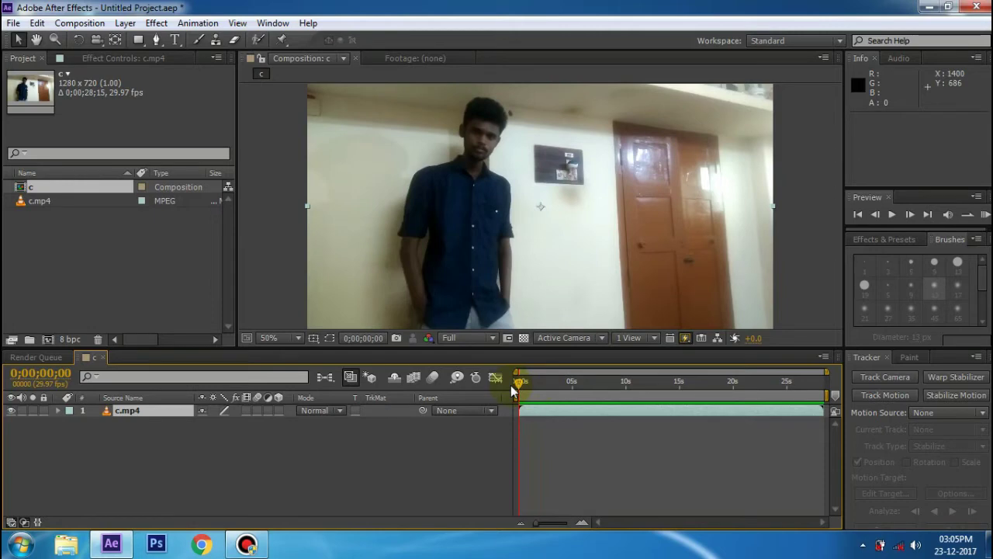
{"action": "mouse_move", "coordinate": [510, 385]}
{"action": "left_mouse_down"}
{"action": "mouse_move", "coordinate": [611, 387]}
{"action": "mouse_move", "coordinate": [588, 391]}
{"action": "mouse_move", "coordinate": [588, 402]}
{"action": "left_mouse_up"}
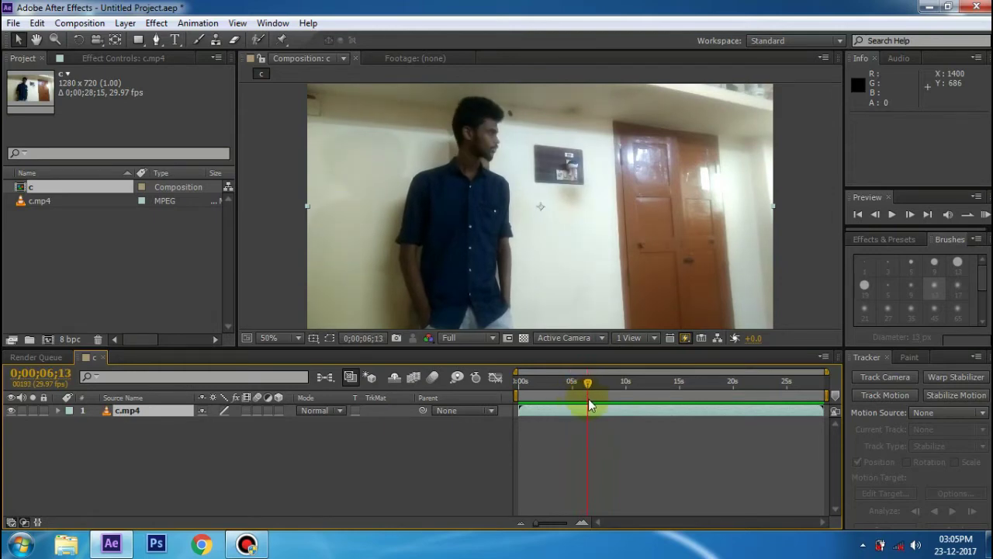
{"action": "left_click_drag", "start_coordinate": [589, 401], "coordinate": [638, 411]}
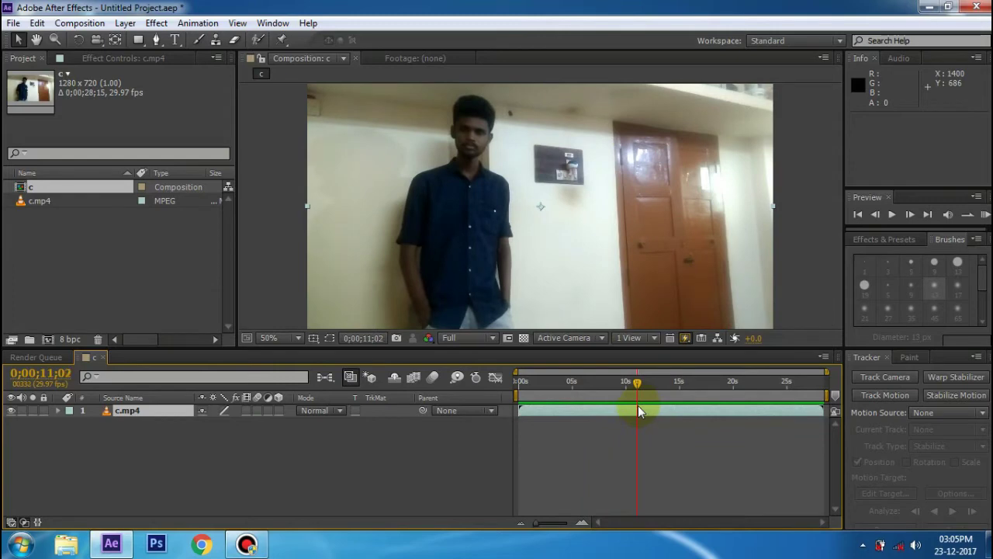
{"action": "left_click_drag", "start_coordinate": [638, 411], "coordinate": [639, 414]}
- Split the c.mp4 layer at 0;00;11;06, rename the earlier part L, and select layer 1
{"action": "key", "text": "ctrl+shift+d"}
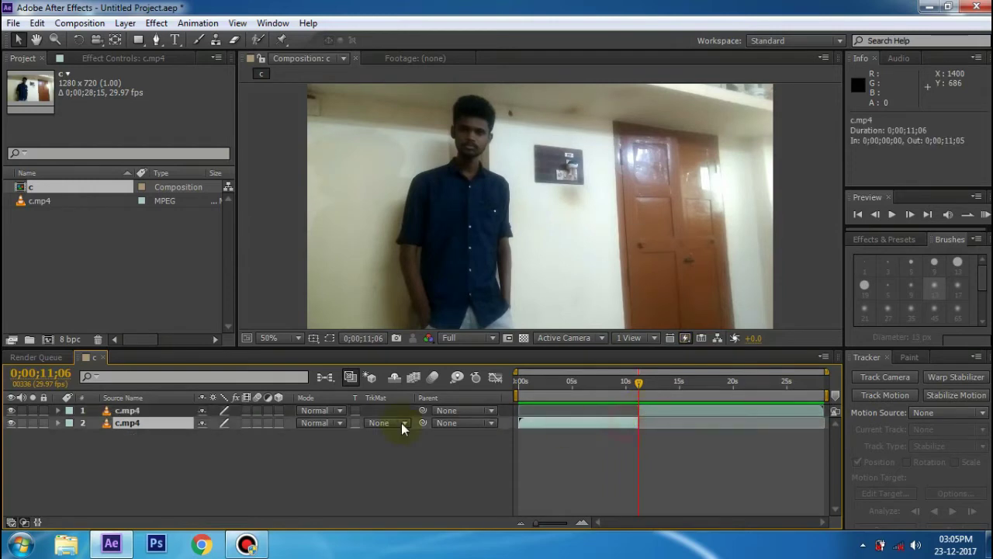
{"action": "right_click", "coordinate": [120, 429]}
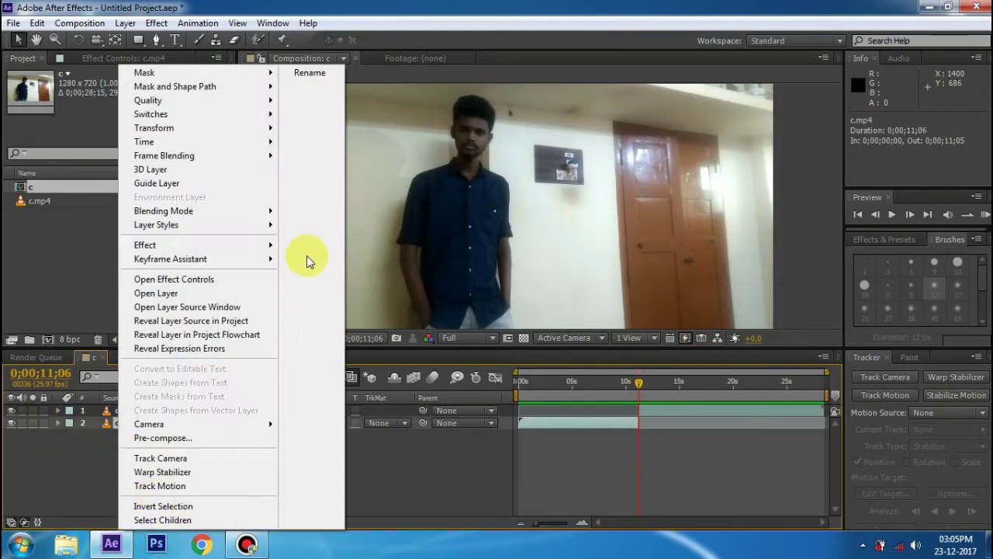
{"action": "left_click", "coordinate": [332, 75]}
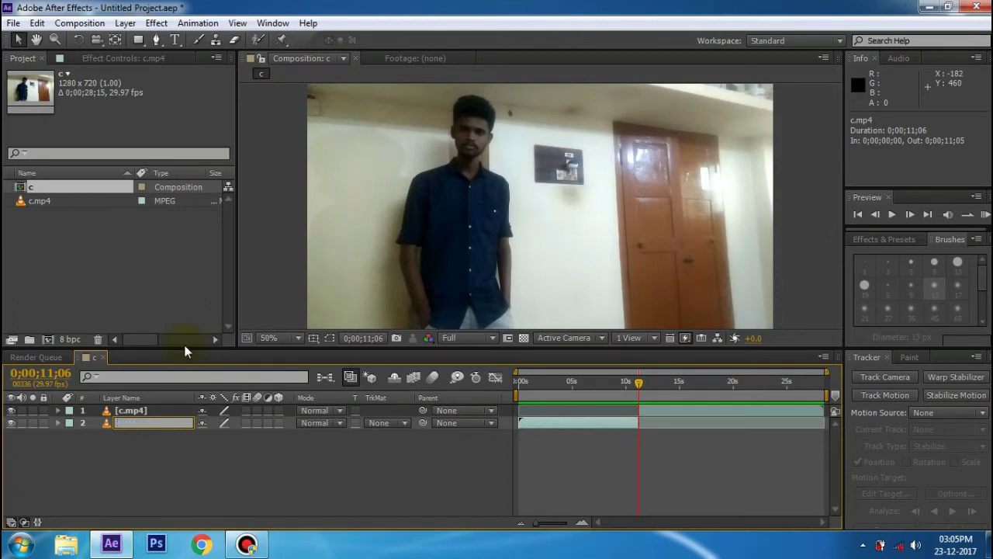
{"action": "key", "text": "Return"}
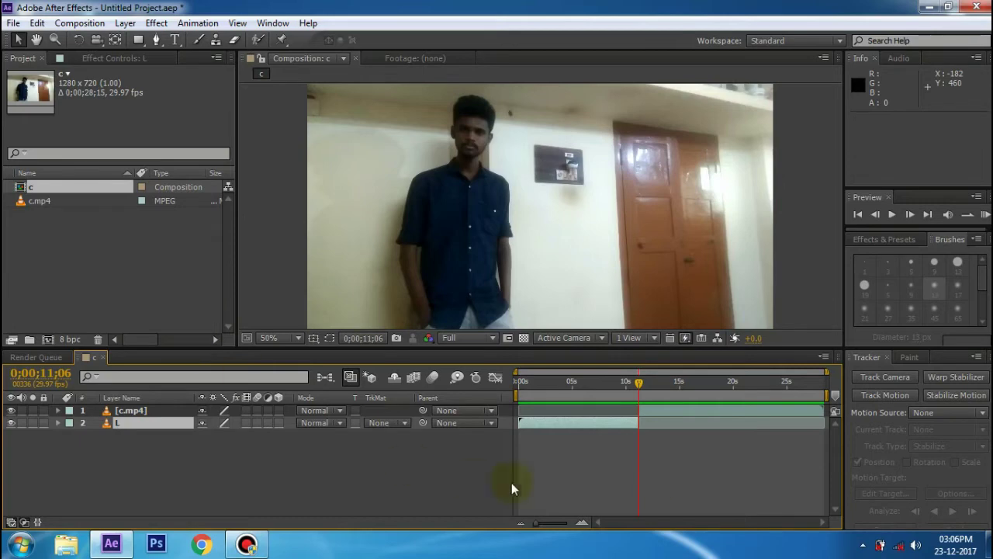
{"action": "left_click", "coordinate": [698, 414]}
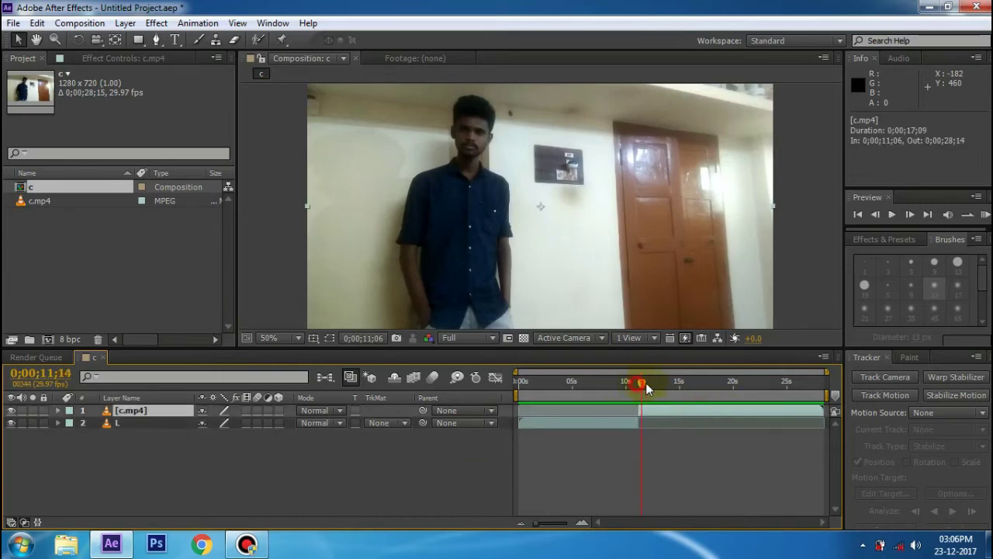
- Trim layer 1 in its Layer viewer to a 0;00;07;16 duration, then close the viewer
{"action": "left_click", "coordinate": [688, 381]}
{"action": "left_click_drag", "start_coordinate": [702, 385], "coordinate": [694, 387]}
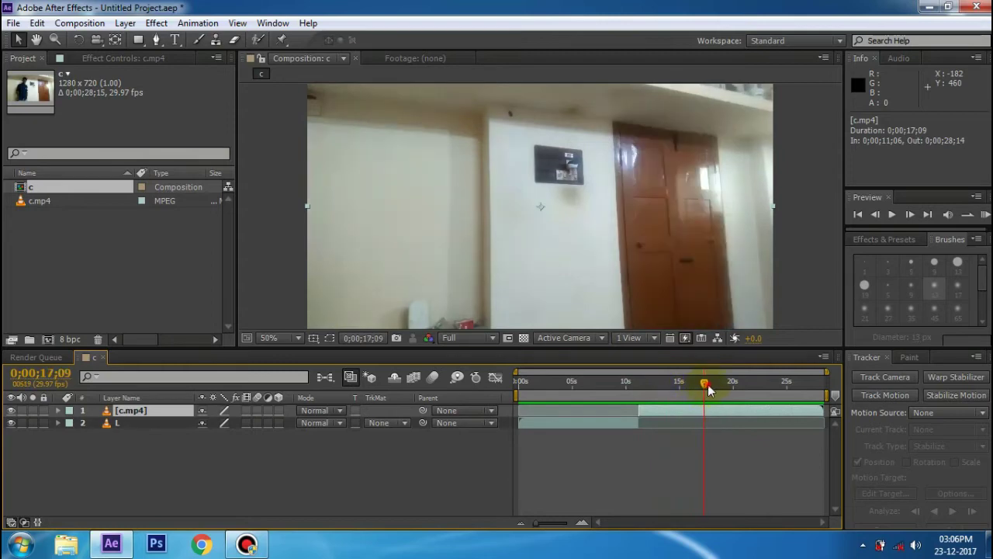
{"action": "double_click", "coordinate": [630, 411]}
{"action": "mouse_move", "coordinate": [630, 412]}
{"action": "left_mouse_down"}
{"action": "mouse_move", "coordinate": [558, 422]}
{"action": "mouse_move", "coordinate": [573, 423]}
{"action": "left_mouse_up"}
{"action": "left_click", "coordinate": [625, 383]}
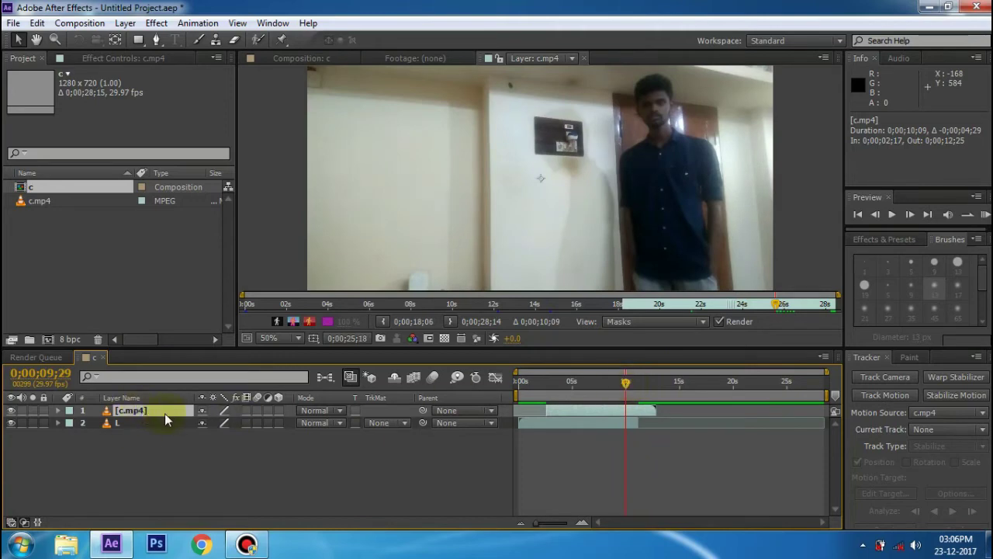
{"action": "left_click_drag", "start_coordinate": [625, 384], "coordinate": [614, 410]}
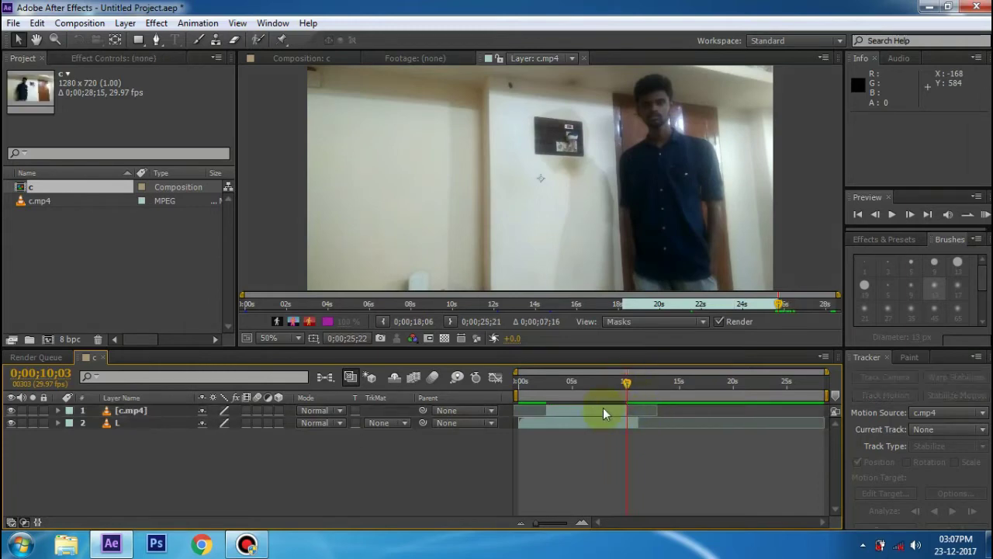
{"action": "left_click", "coordinate": [543, 385]}
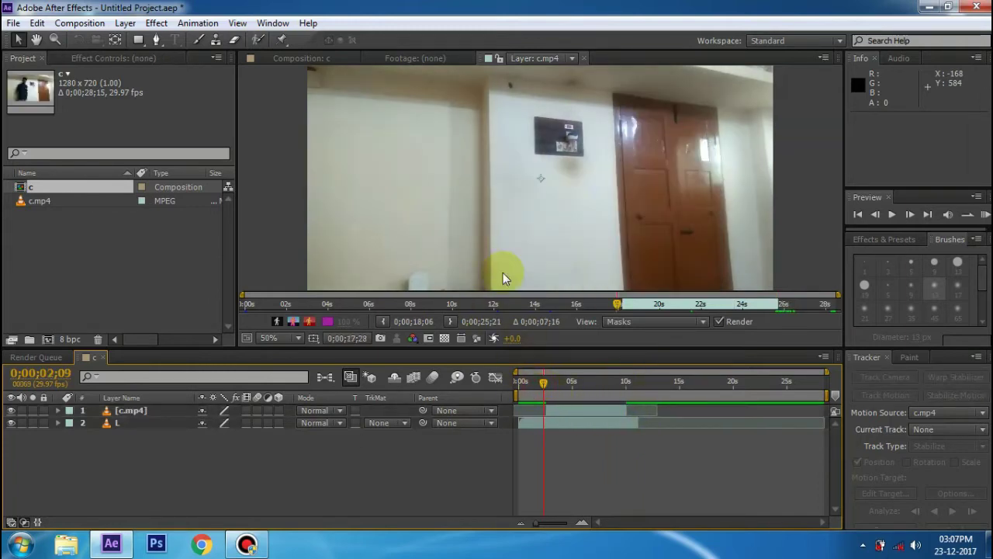
{"action": "left_click", "coordinate": [586, 59]}
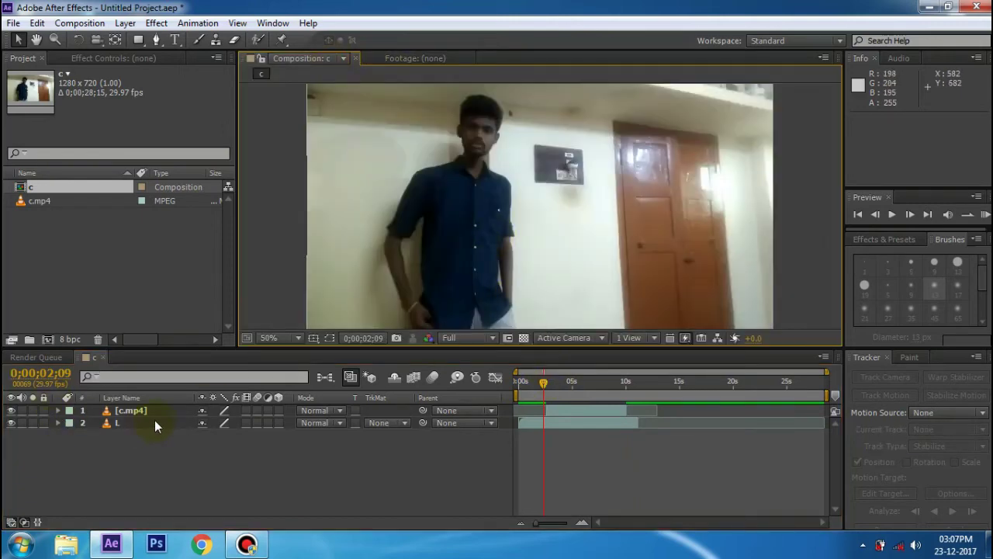
- Check the composition by hiding and showing the L layer, undoing an accidental timing shift
{"action": "left_click_drag", "start_coordinate": [542, 381], "coordinate": [557, 395]}
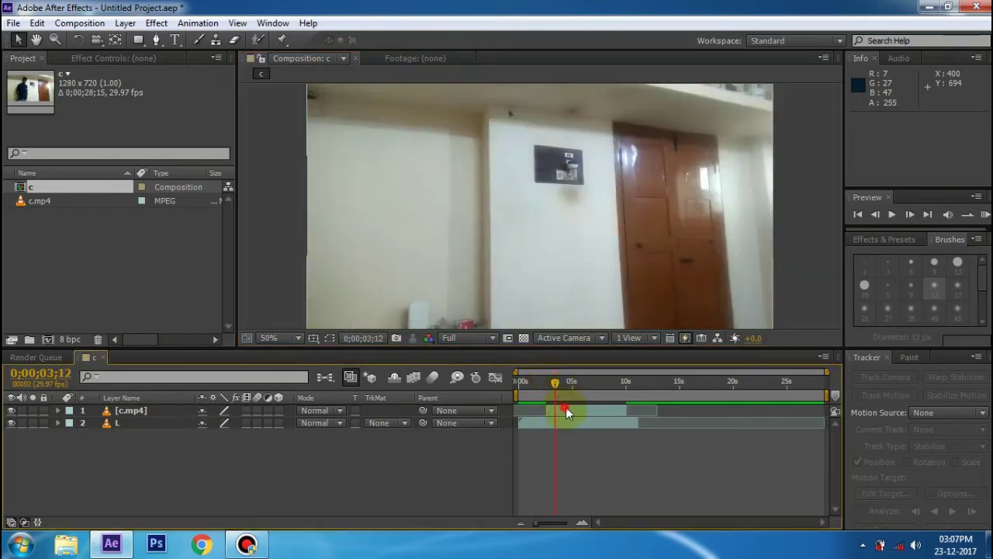
{"action": "left_click", "coordinate": [566, 408]}
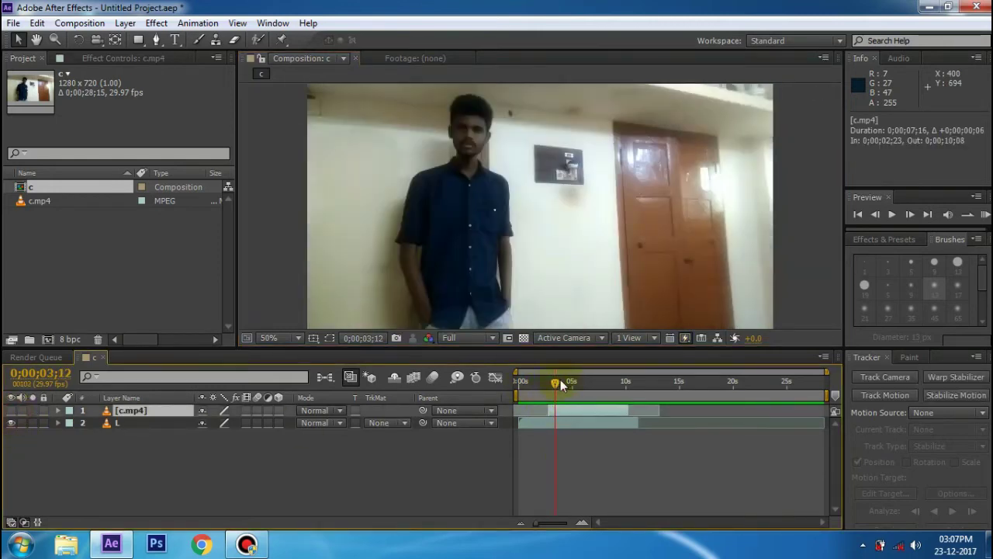
{"action": "left_click_drag", "start_coordinate": [555, 384], "coordinate": [577, 383]}
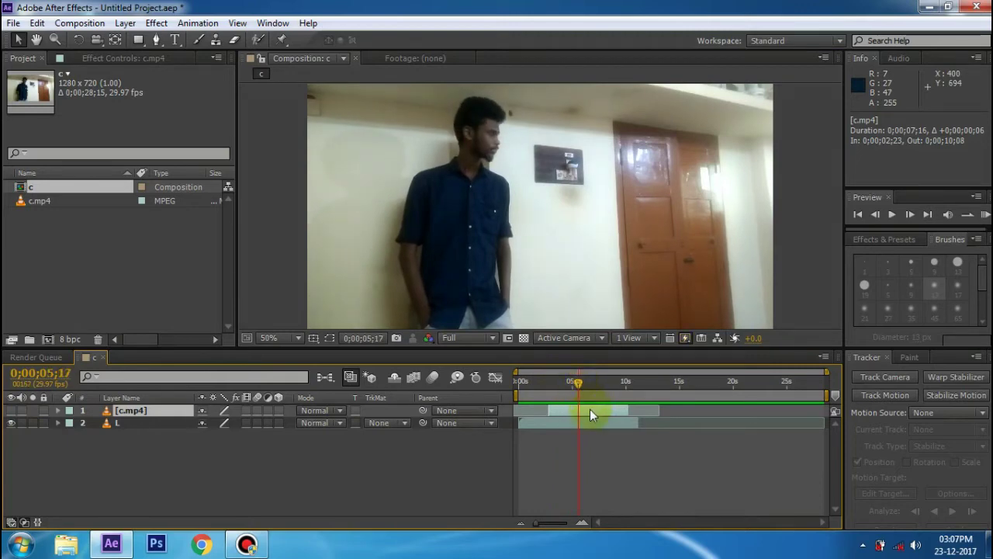
{"action": "left_click", "coordinate": [12, 423]}
{"action": "left_click", "coordinate": [11, 411]}
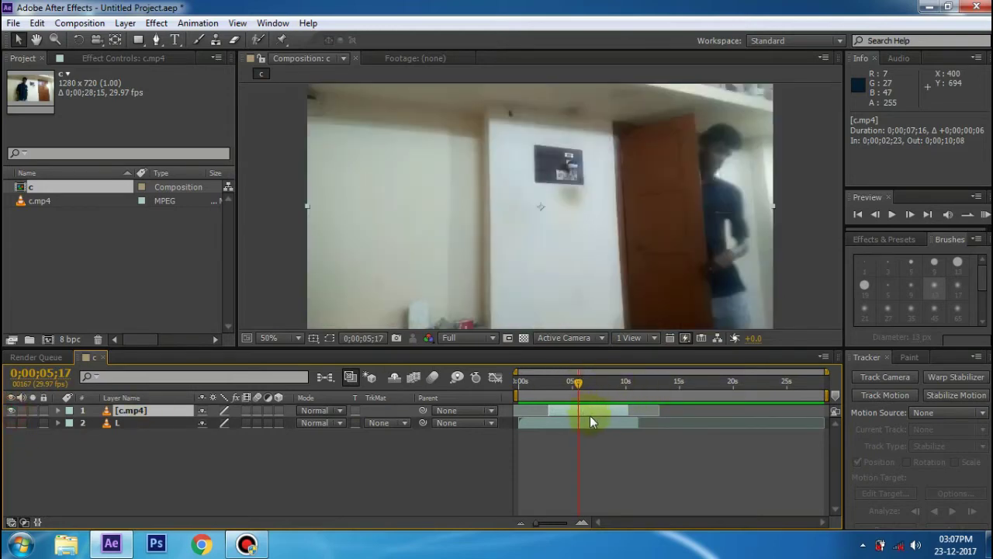
{"action": "left_click_drag", "start_coordinate": [577, 382], "coordinate": [546, 390]}
{"action": "key", "text": "ctrl+z"}
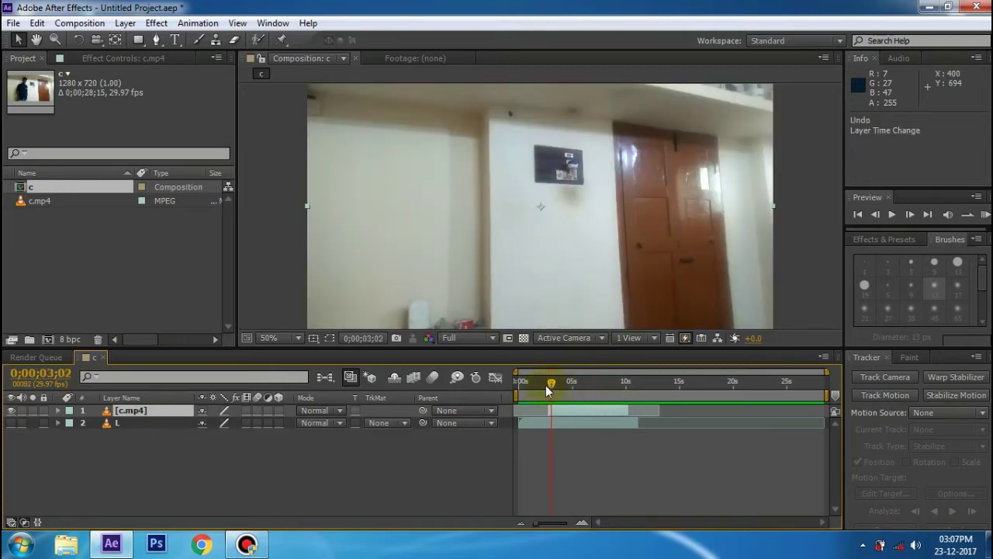
- Slide the c.mp4 layer eight frames earlier so it runs 0;00;02;15 to 0;00;10;00
{"action": "left_click_drag", "start_coordinate": [529, 383], "coordinate": [551, 384]}
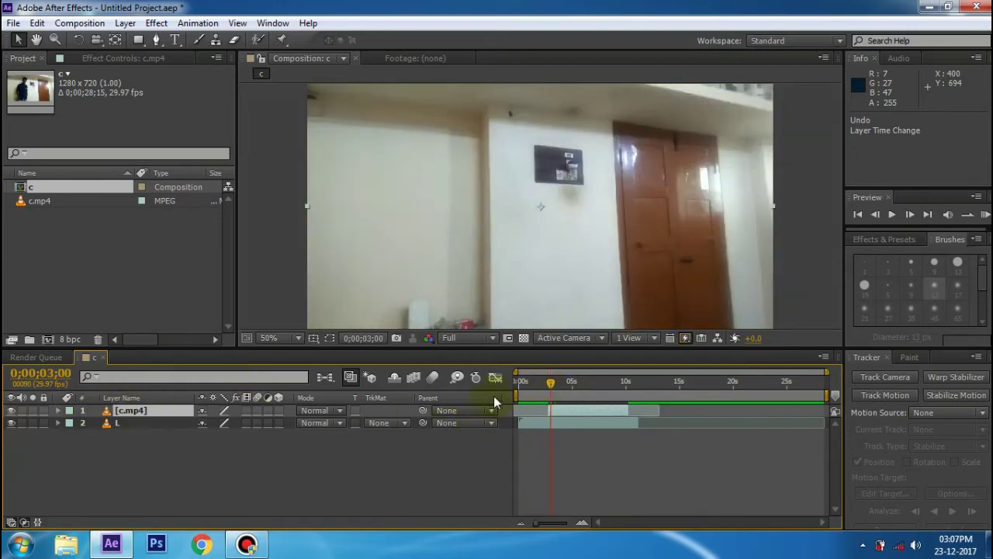
{"action": "left_click_drag", "start_coordinate": [548, 386], "coordinate": [633, 387]}
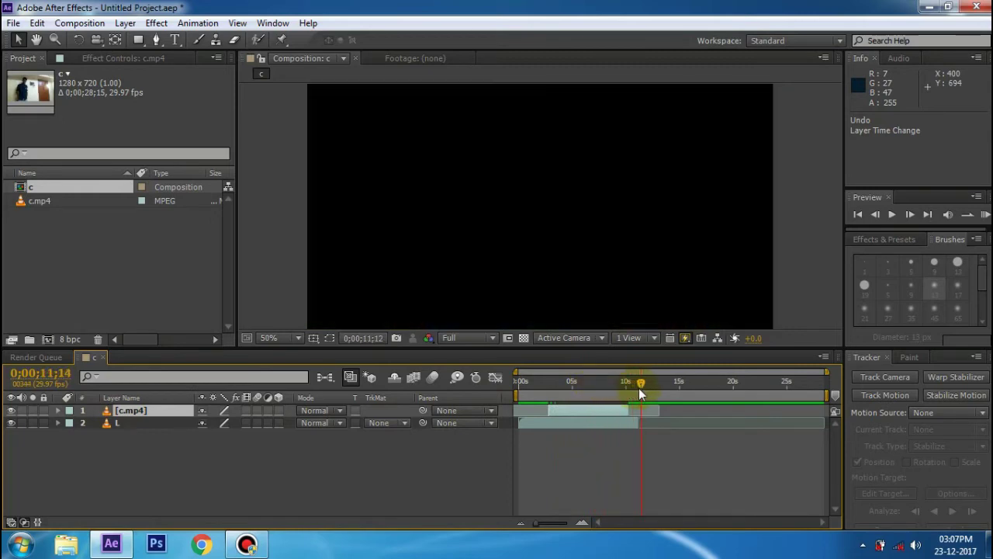
{"action": "left_click_drag", "start_coordinate": [634, 387], "coordinate": [603, 411]}
{"action": "left_click", "coordinate": [605, 410]}
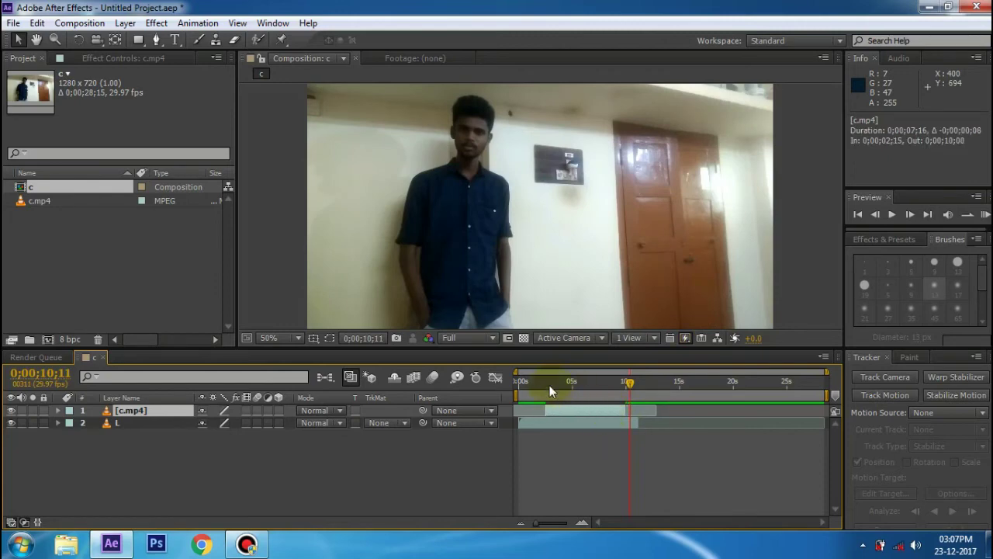
{"action": "left_click", "coordinate": [545, 385]}
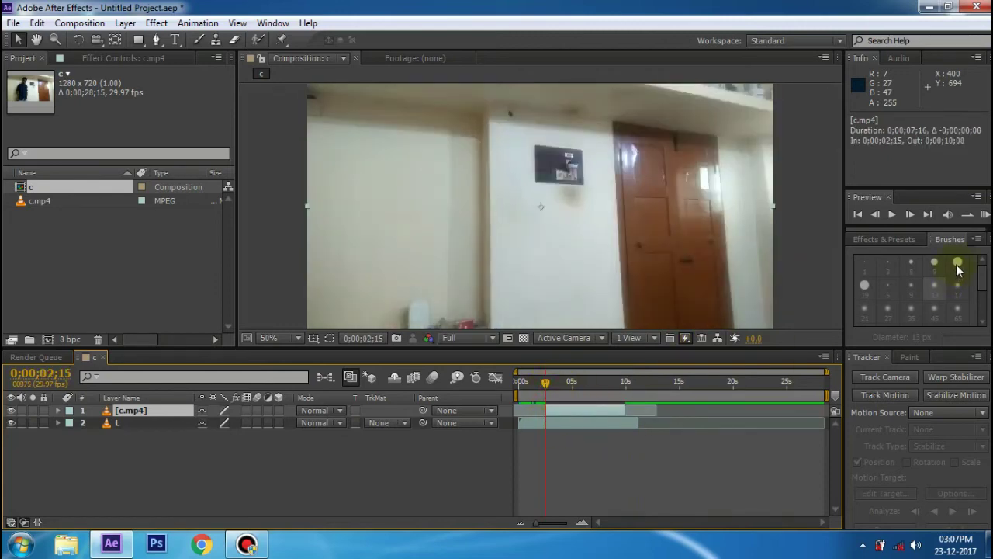
- Preview the composition playback twice and return to its start
{"action": "left_click", "coordinate": [986, 214]}
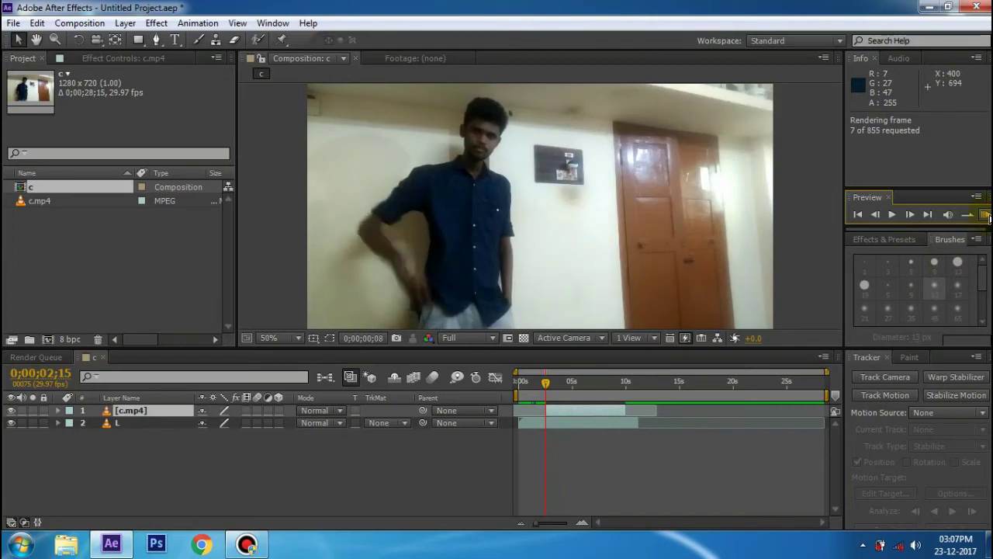
{"action": "left_click", "coordinate": [985, 215]}
{"action": "left_click", "coordinate": [985, 215]}
{"action": "left_click", "coordinate": [985, 214]}
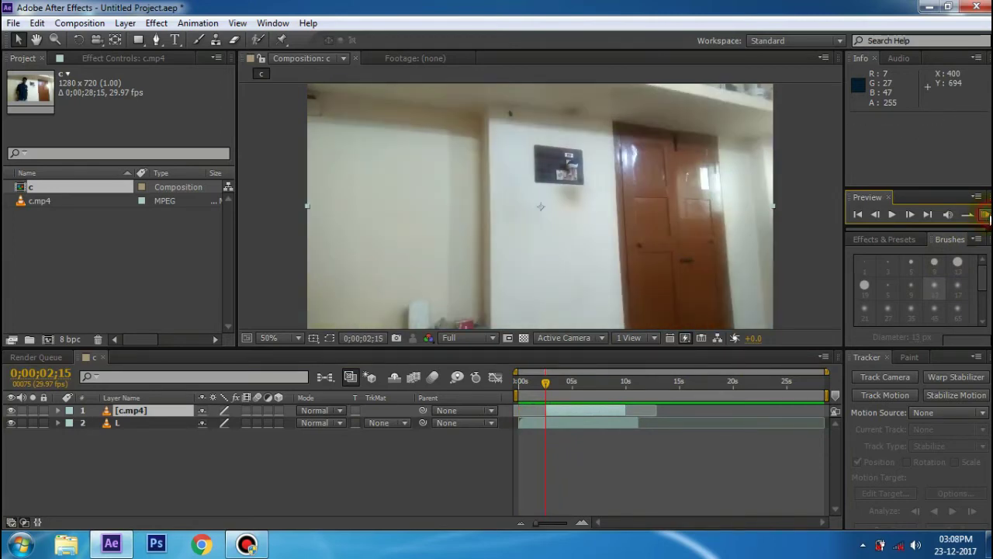
{"action": "left_click_drag", "start_coordinate": [532, 395], "coordinate": [511, 390]}
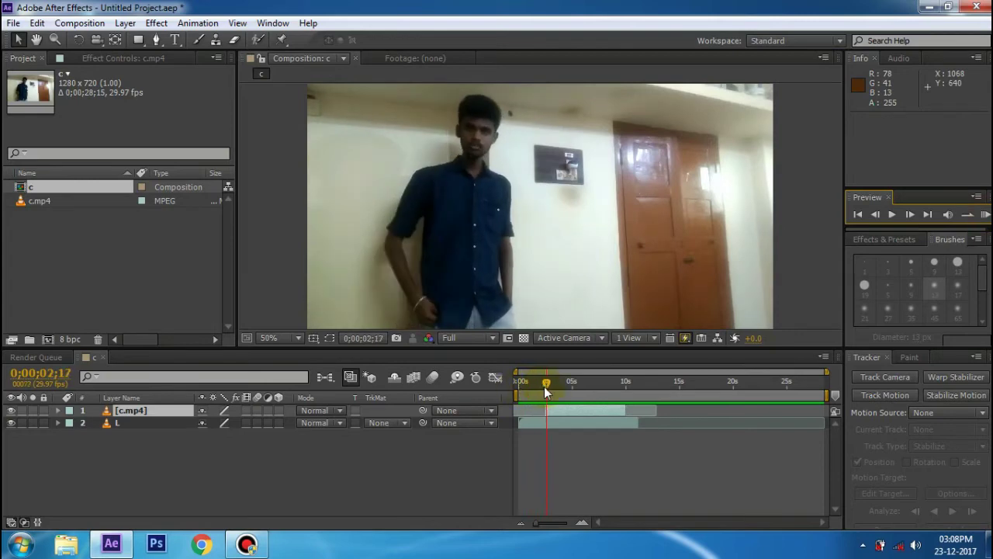
- Cue to 0;00;03;24 with the c.mp4 layer selected and pick the Rectangle mask tool
{"action": "scroll", "coordinate": [533, 211], "scroll_direction": "down", "scroll_amount": 2}
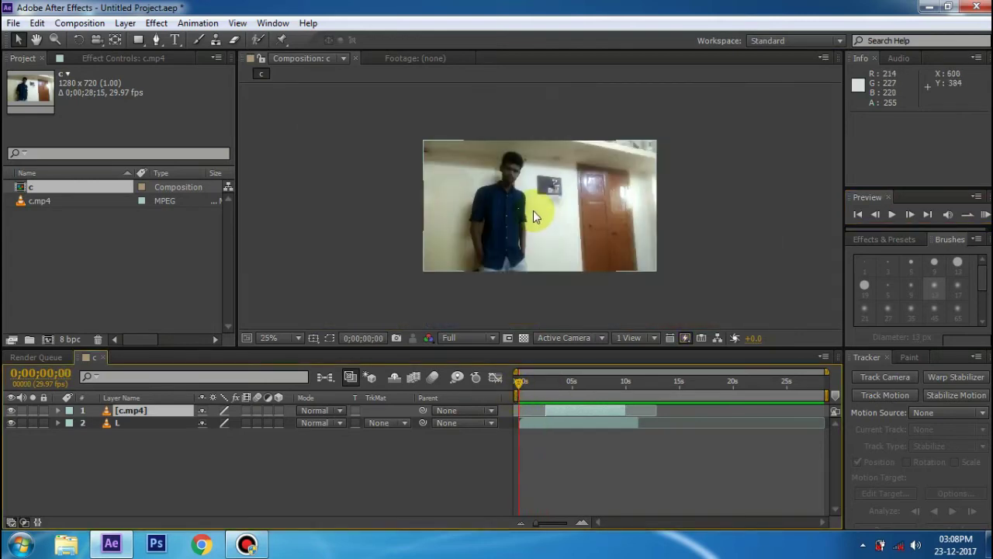
{"action": "scroll", "coordinate": [544, 177], "scroll_direction": "up", "scroll_amount": 3}
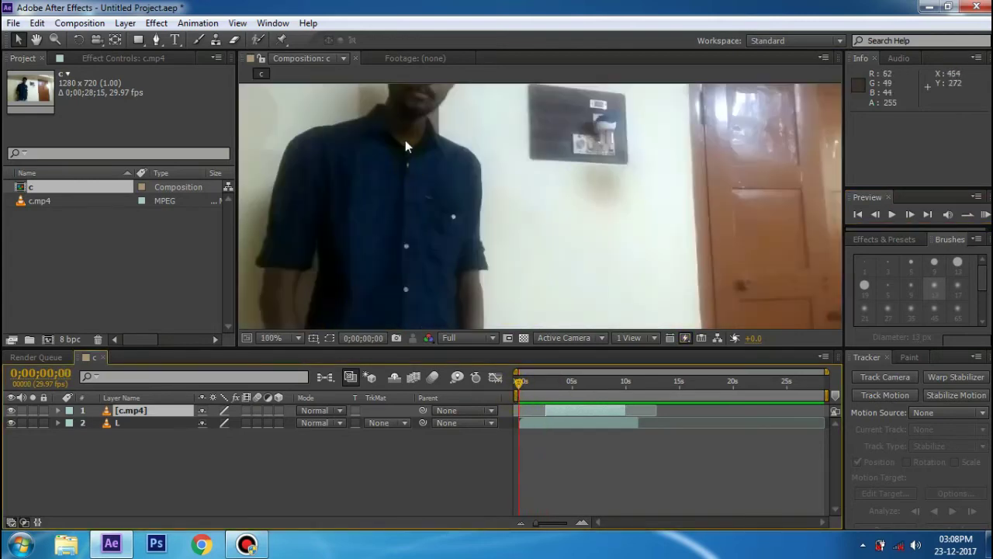
{"action": "scroll", "coordinate": [457, 195], "scroll_direction": "down", "scroll_amount": 2}
{"action": "scroll", "coordinate": [667, 253], "scroll_direction": "down", "scroll_amount": 2}
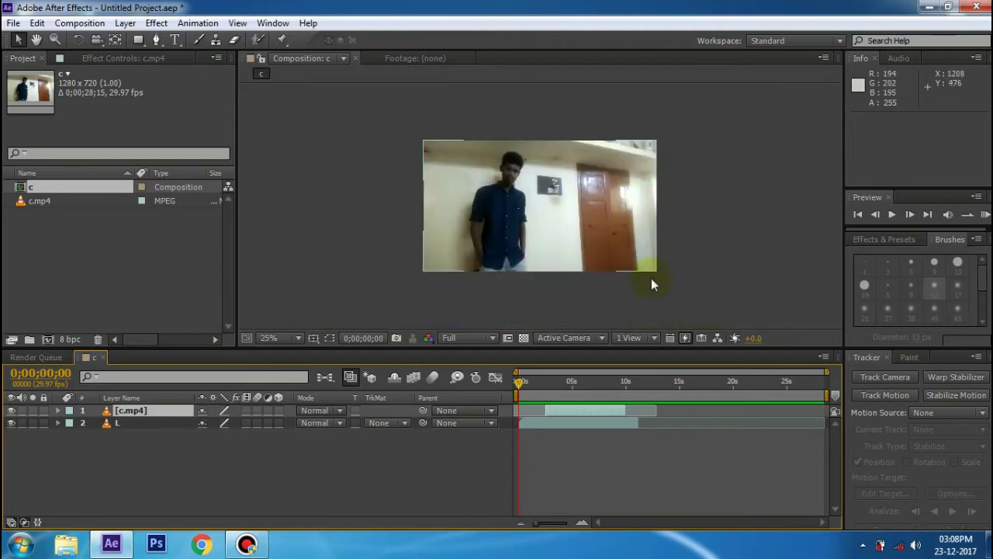
{"action": "left_click_drag", "start_coordinate": [563, 380], "coordinate": [550, 392]}
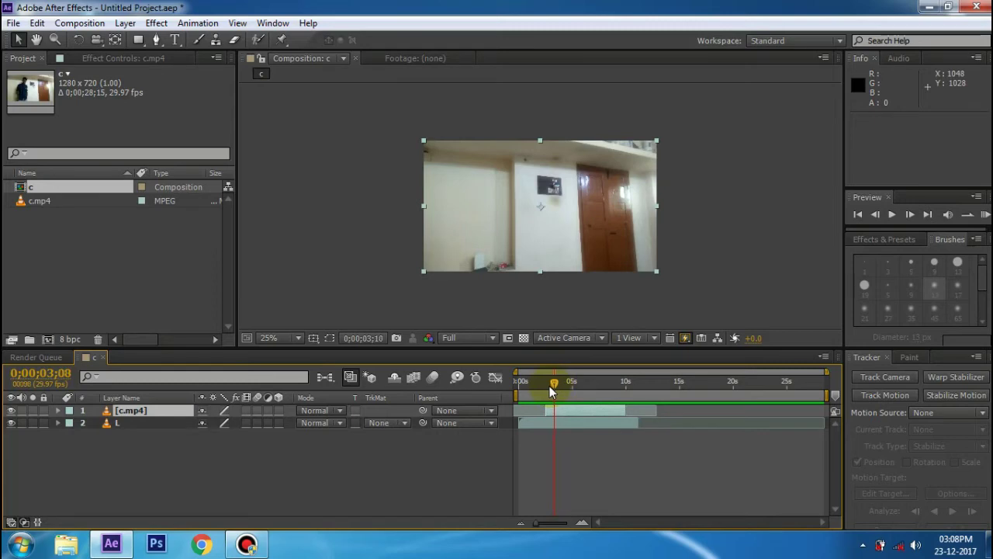
{"action": "left_click", "coordinate": [558, 412]}
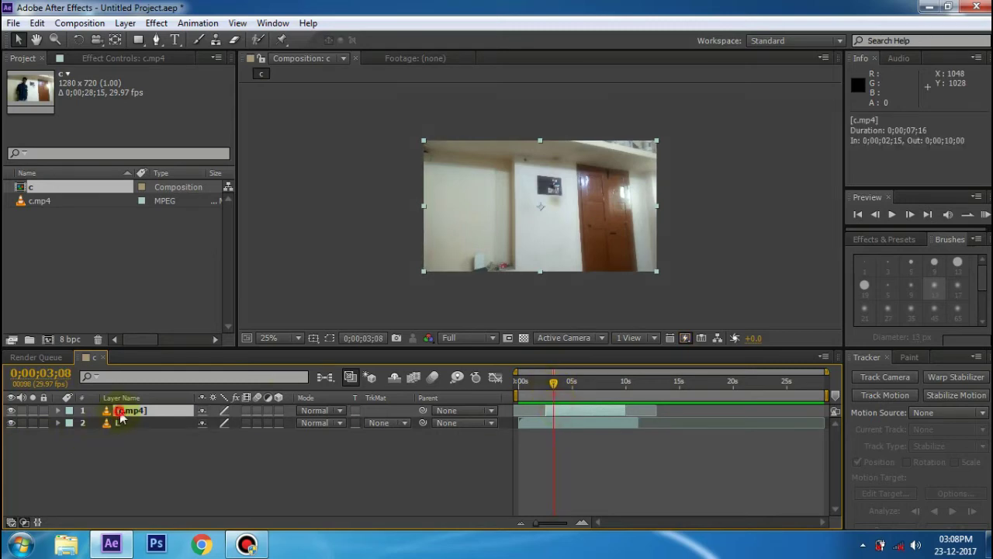
{"action": "left_click_drag", "start_coordinate": [554, 391], "coordinate": [559, 389]}
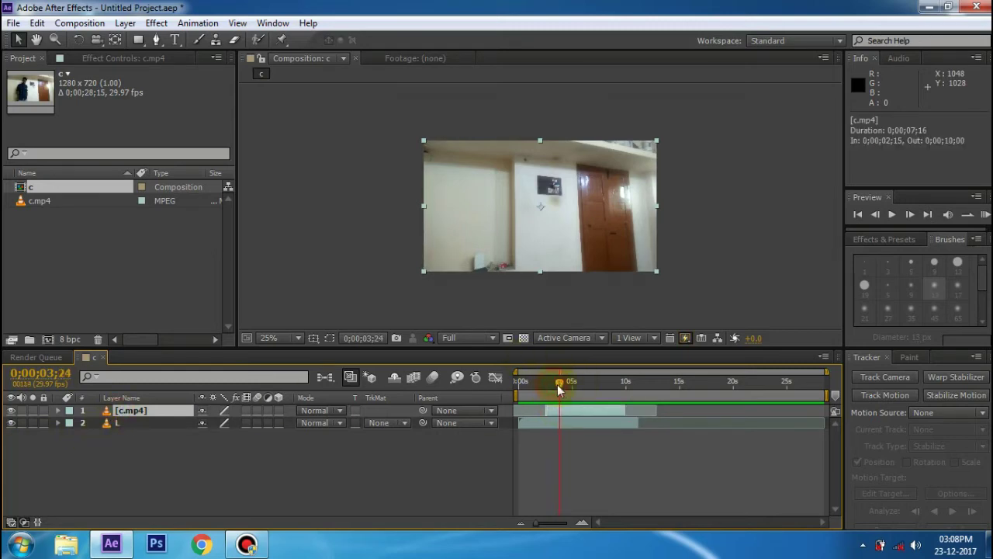
{"action": "key", "text": "ctrl+z"}
{"action": "left_click", "coordinate": [141, 43]}
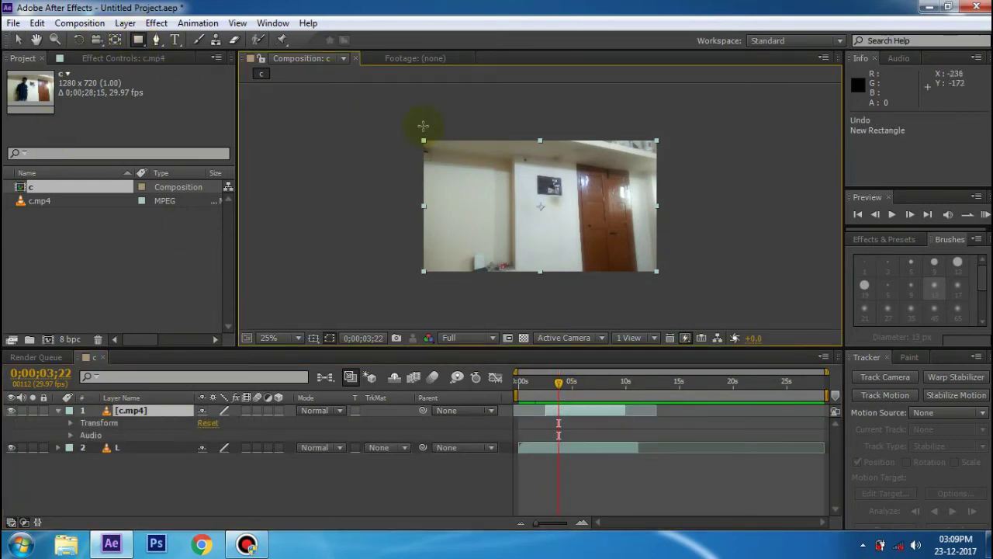
- Draw a rectangular Mask 1 confining the c.mp4 layer to the door side of the frame
{"action": "key", "text": "period"}
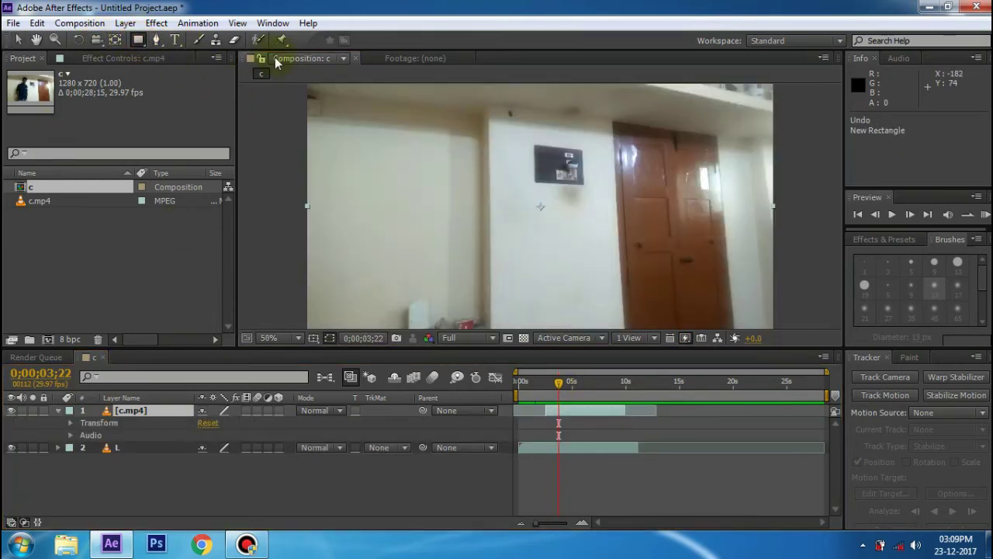
{"action": "key", "text": "comma"}
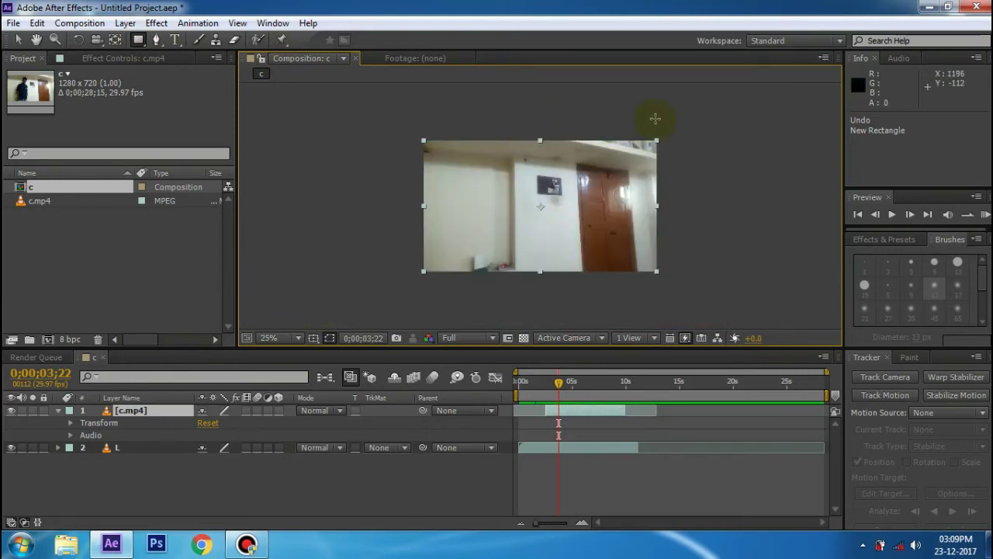
{"action": "mouse_move", "coordinate": [675, 122]}
{"action": "left_mouse_down"}
{"action": "mouse_move", "coordinate": [549, 308]}
{"action": "mouse_move", "coordinate": [534, 309]}
{"action": "left_mouse_up"}
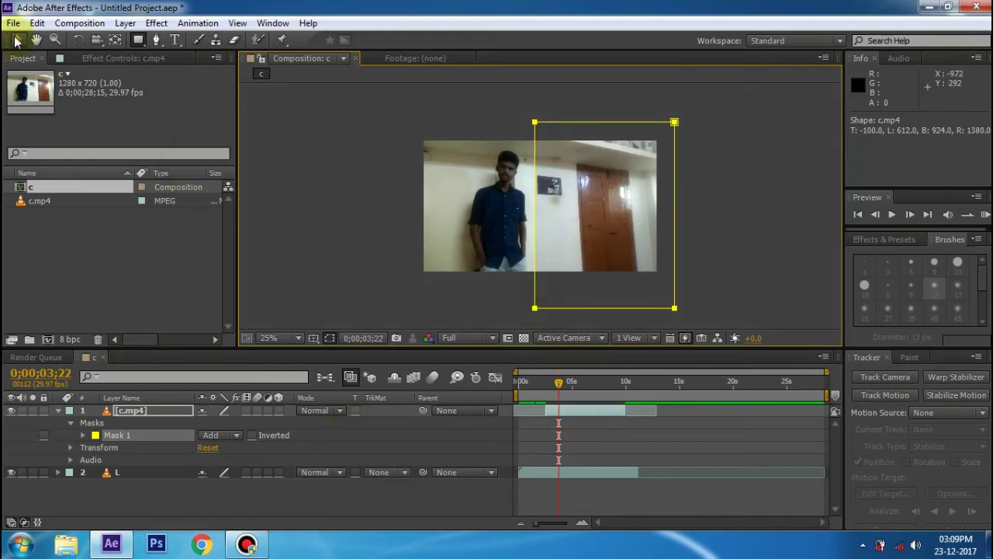
- Reselect the c.mp4 layer, go back to 0;00;03;00, and start a RAM Preview
{"action": "left_click", "coordinate": [17, 41]}
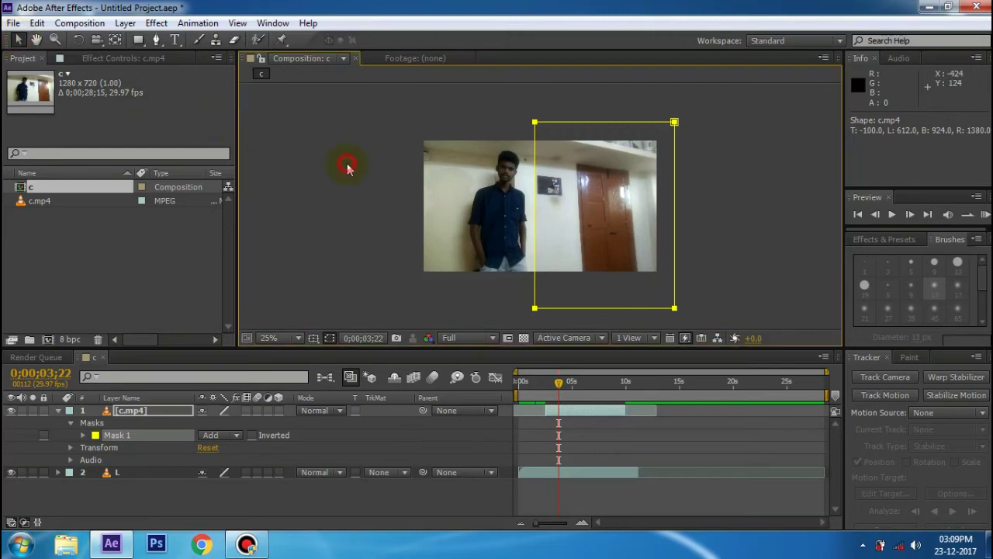
{"action": "left_click", "coordinate": [648, 196]}
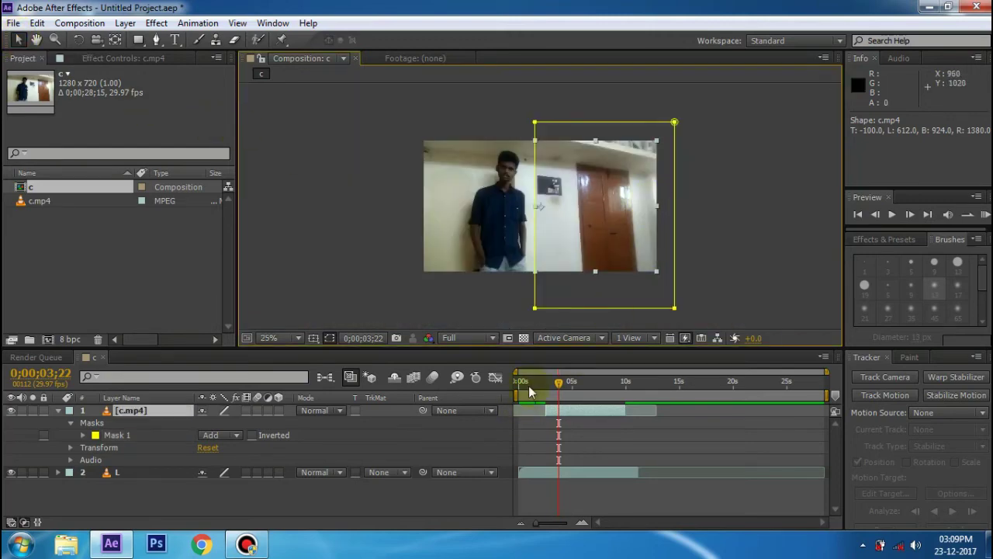
{"action": "left_click_drag", "start_coordinate": [546, 393], "coordinate": [553, 400]}
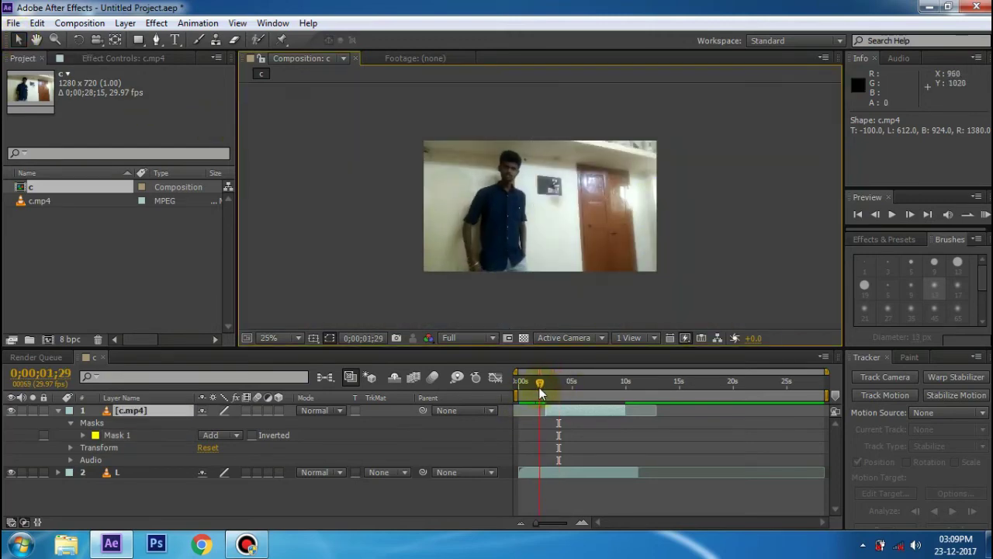
{"action": "key", "text": "KP_0"}
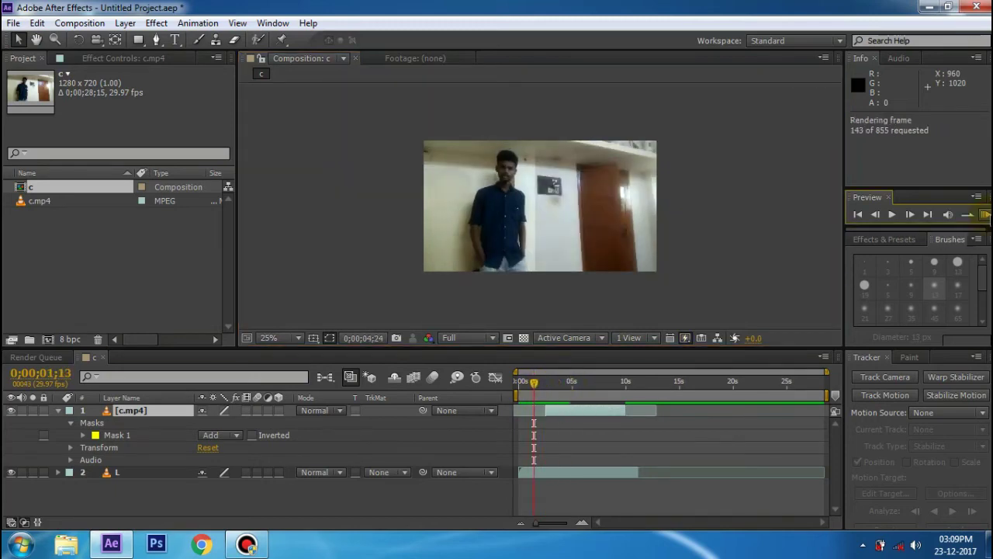
- Shift the masked c.mp4 layer about 13 frames earlier to start at 0;00;02;02 and preview it
{"action": "scroll", "coordinate": [553, 402], "scroll_direction": "up", "scroll_amount": 2}
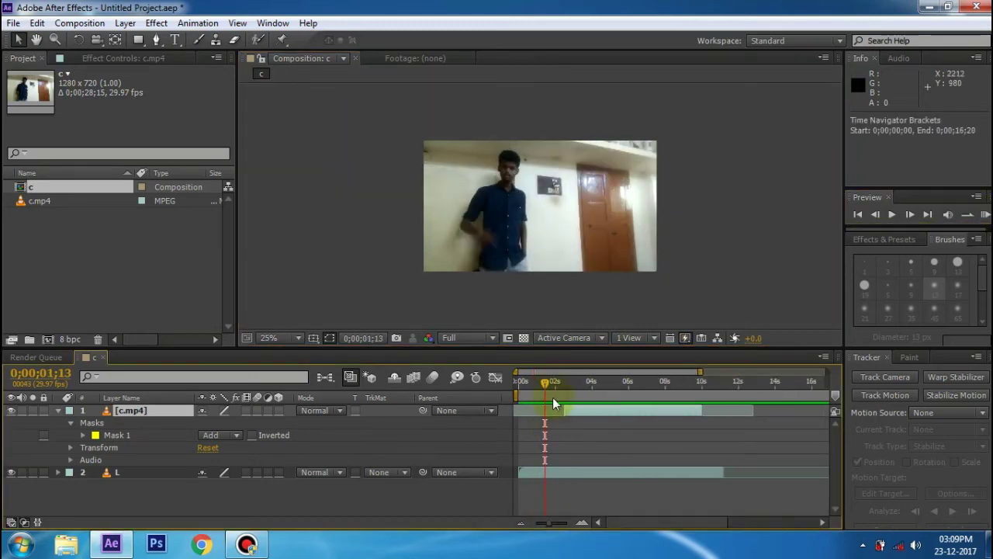
{"action": "mouse_move", "coordinate": [536, 386]}
{"action": "left_mouse_down"}
{"action": "mouse_move", "coordinate": [522, 386]}
{"action": "mouse_move", "coordinate": [647, 388]}
{"action": "left_mouse_up"}
{"action": "scroll", "coordinate": [520, 285], "scroll_direction": "up", "scroll_amount": 2}
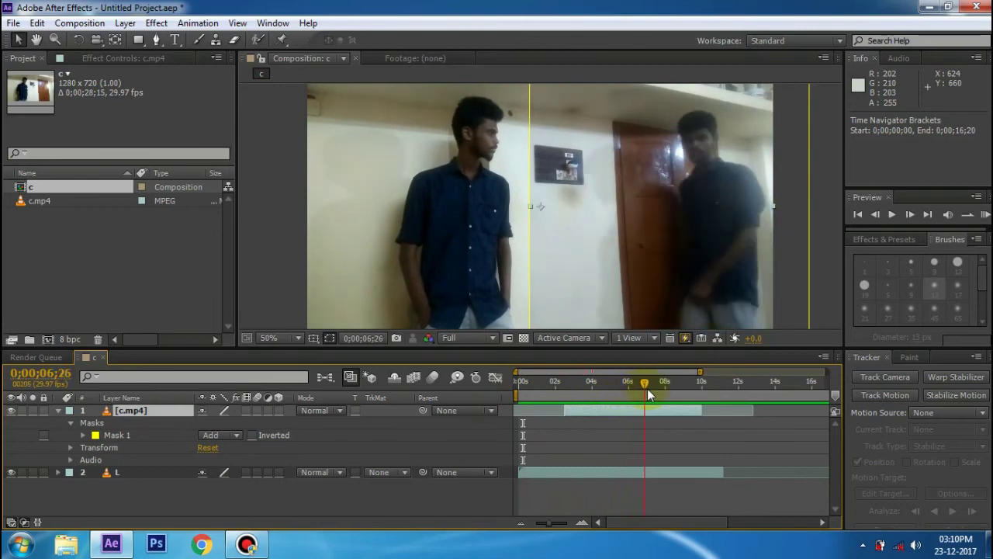
{"action": "left_click_drag", "start_coordinate": [595, 415], "coordinate": [587, 414]}
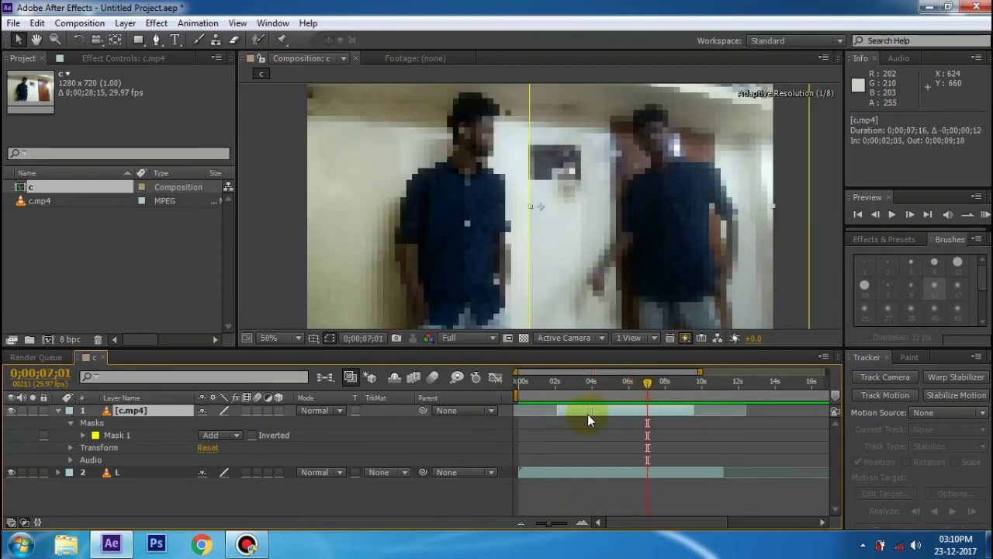
{"action": "left_click", "coordinate": [561, 388]}
{"action": "left_click", "coordinate": [985, 214]}
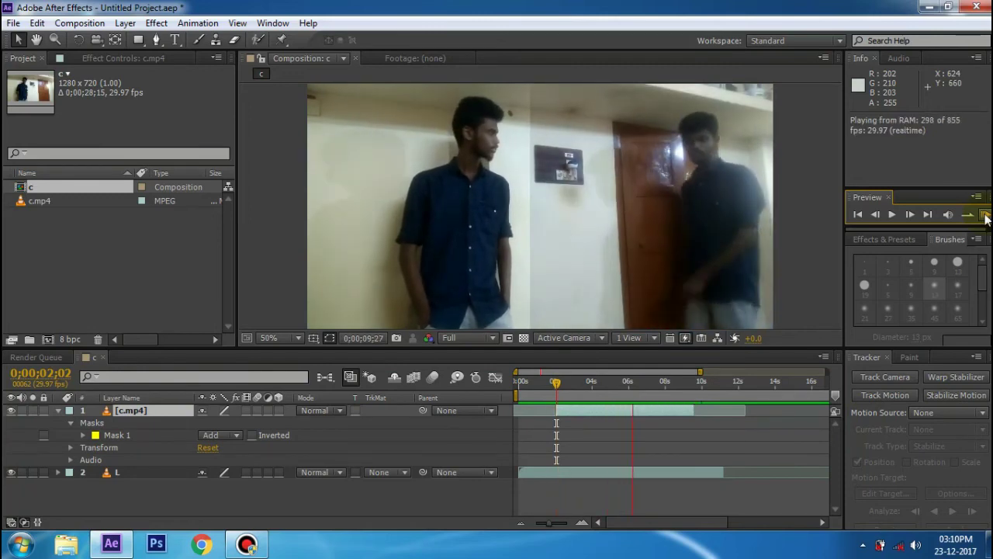
{"action": "left_click", "coordinate": [985, 215]}
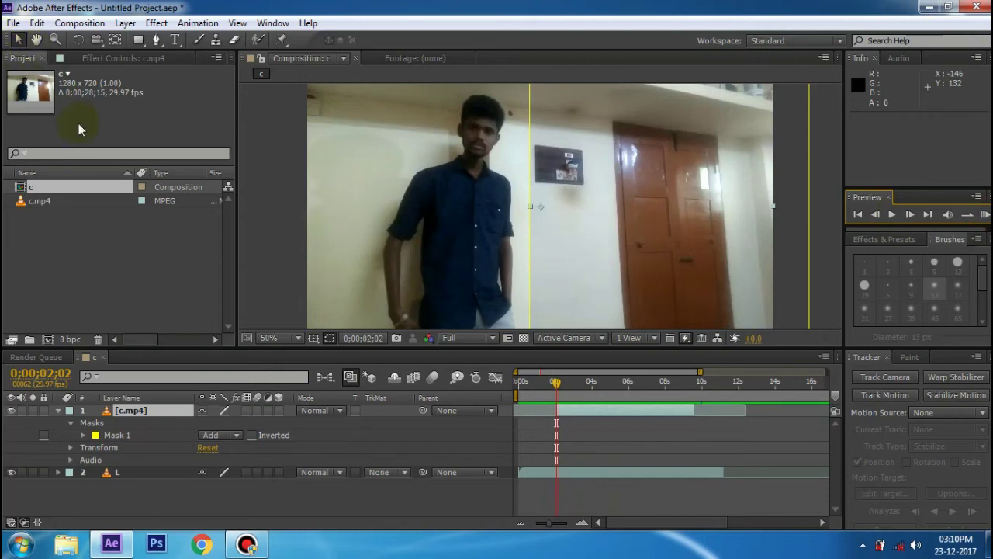
- Clear the selection, then reselect the c.mp4 layer and cue to 0;00;02;27
{"action": "left_click", "coordinate": [100, 249]}
{"action": "left_click", "coordinate": [223, 497]}
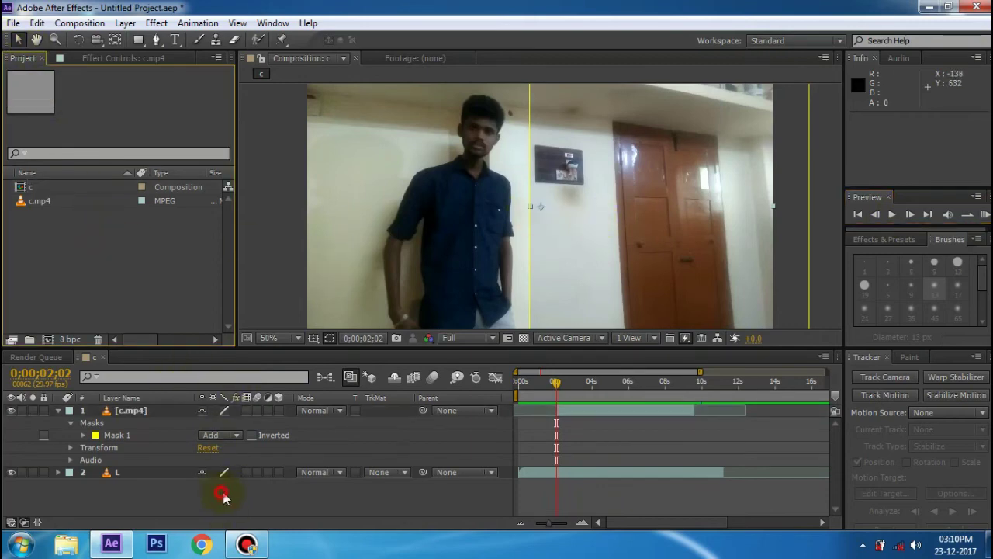
{"action": "scroll", "coordinate": [515, 222], "scroll_direction": "up", "scroll_amount": 2}
{"action": "scroll", "coordinate": [525, 215], "scroll_direction": "up", "scroll_amount": 1}
{"action": "scroll", "coordinate": [515, 238], "scroll_direction": "down", "scroll_amount": 1}
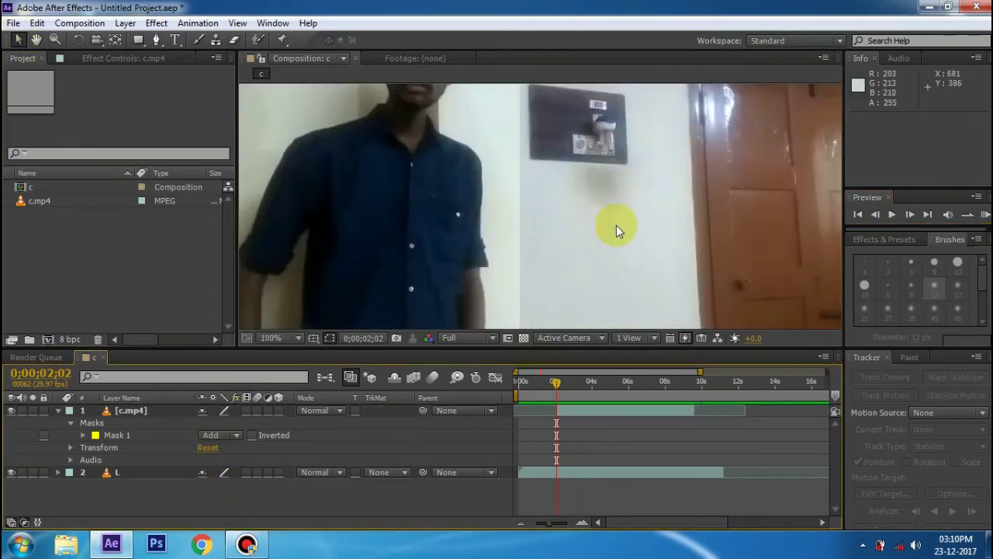
{"action": "scroll", "coordinate": [483, 221], "scroll_direction": "down", "scroll_amount": 1}
{"action": "scroll", "coordinate": [534, 227], "scroll_direction": "down", "scroll_amount": 2}
{"action": "scroll", "coordinate": [600, 231], "scroll_direction": "up", "scroll_amount": 1}
{"action": "scroll", "coordinate": [523, 219], "scroll_direction": "up", "scroll_amount": 2}
{"action": "scroll", "coordinate": [520, 221], "scroll_direction": "up", "scroll_amount": 2}
{"action": "scroll", "coordinate": [496, 217], "scroll_direction": "down", "scroll_amount": 6}
{"action": "scroll", "coordinate": [545, 226], "scroll_direction": "up", "scroll_amount": 3}
{"action": "scroll", "coordinate": [512, 215], "scroll_direction": "up", "scroll_amount": 2}
{"action": "scroll", "coordinate": [503, 215], "scroll_direction": "up", "scroll_amount": 1}
{"action": "scroll", "coordinate": [466, 204], "scroll_direction": "down", "scroll_amount": 4}
{"action": "scroll", "coordinate": [497, 218], "scroll_direction": "down", "scroll_amount": 3}
{"action": "scroll", "coordinate": [520, 221], "scroll_direction": "up", "scroll_amount": 4}
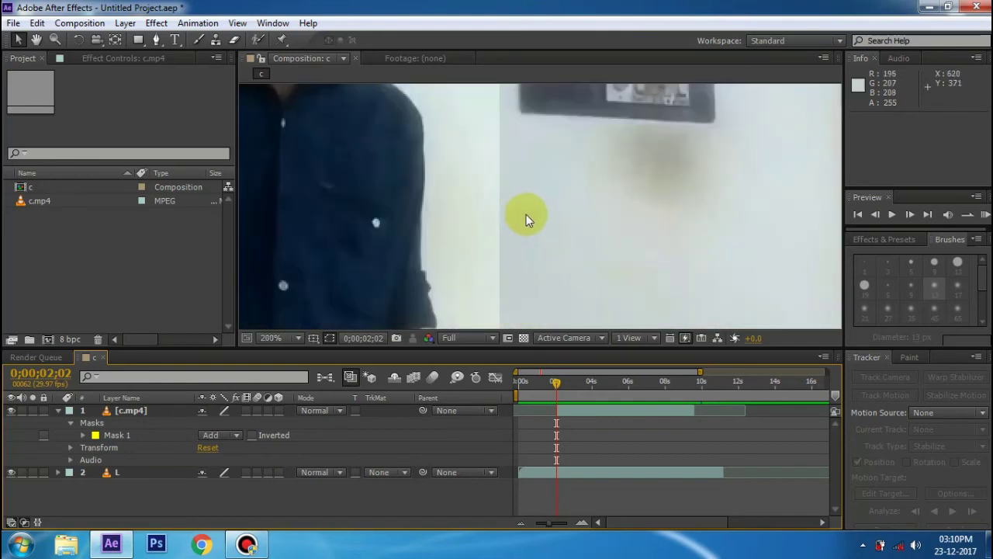
{"action": "scroll", "coordinate": [526, 215], "scroll_direction": "down", "scroll_amount": 3}
{"action": "scroll", "coordinate": [524, 174], "scroll_direction": "down", "scroll_amount": 2}
{"action": "scroll", "coordinate": [500, 225], "scroll_direction": "up", "scroll_amount": 2}
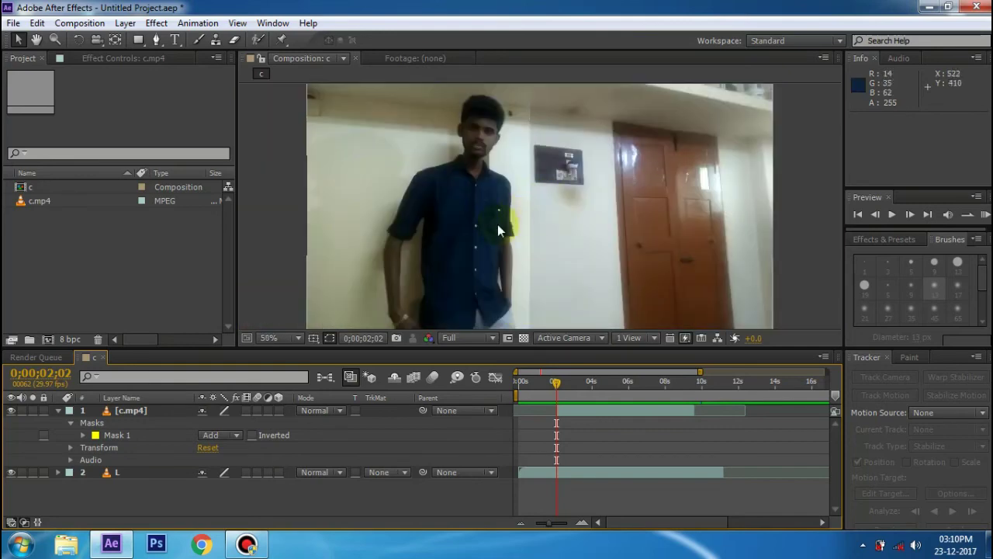
{"action": "left_click", "coordinate": [578, 246]}
{"action": "left_click_drag", "start_coordinate": [565, 384], "coordinate": [576, 382]}
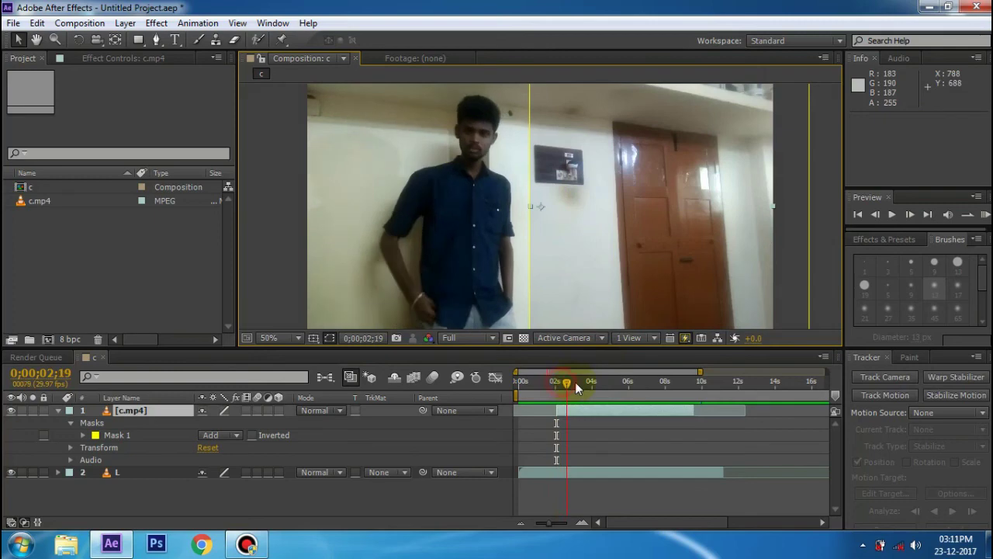
{"action": "scroll", "coordinate": [550, 106], "scroll_direction": "down", "scroll_amount": 1}
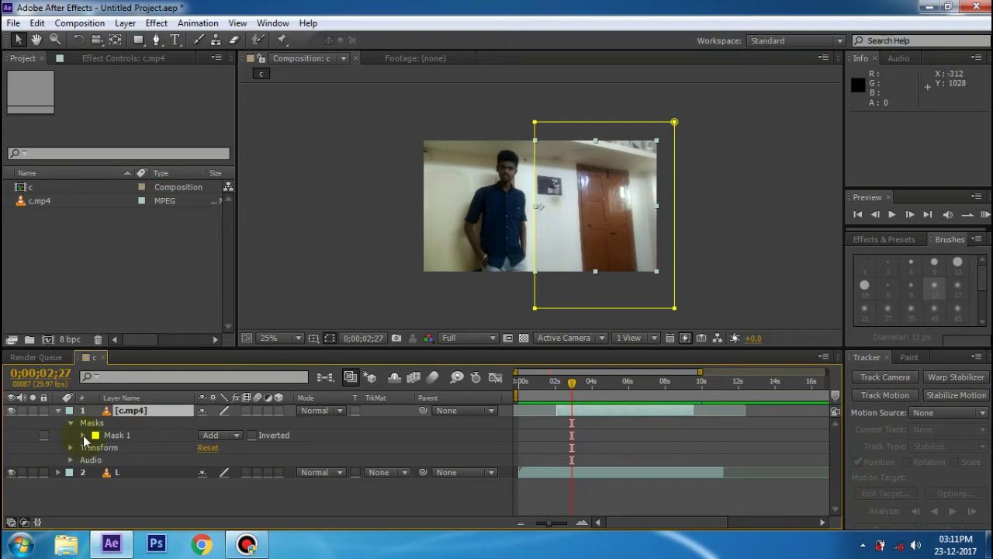
- Expand Mask 1, raise its feather toward 45 pixels, and magnify the composition view
{"action": "left_click", "coordinate": [84, 435]}
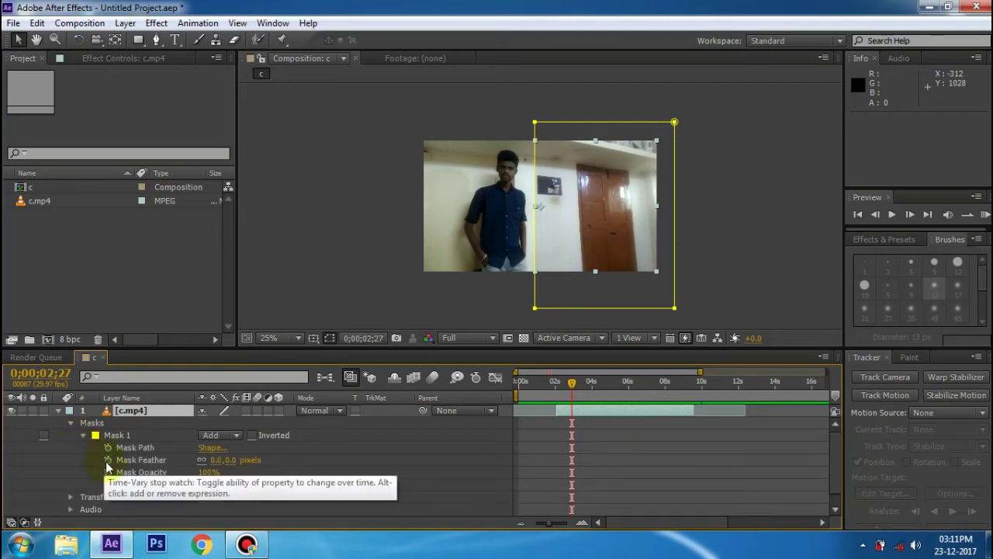
{"action": "left_click_drag", "start_coordinate": [233, 461], "coordinate": [250, 460]}
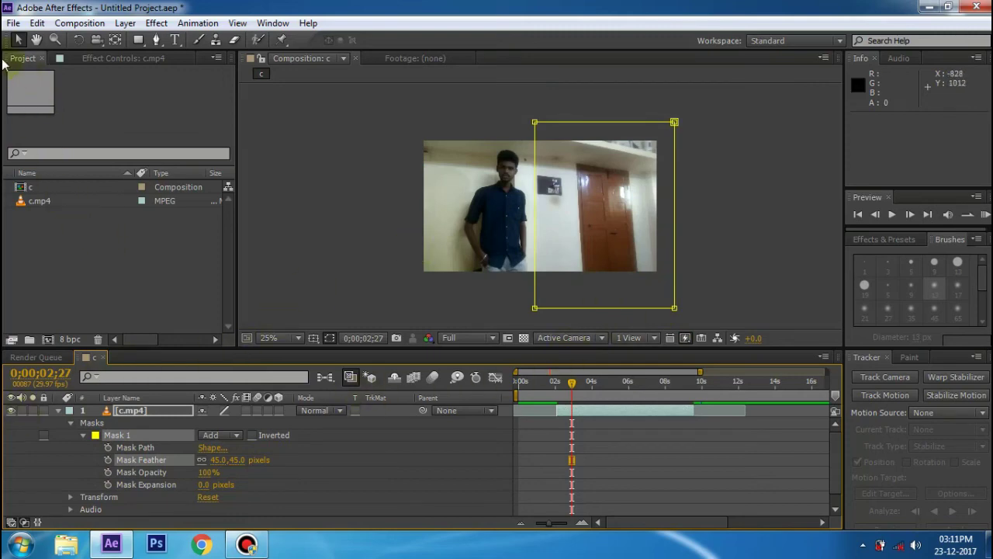
{"action": "key", "text": "period"}
{"action": "key", "text": "period"}
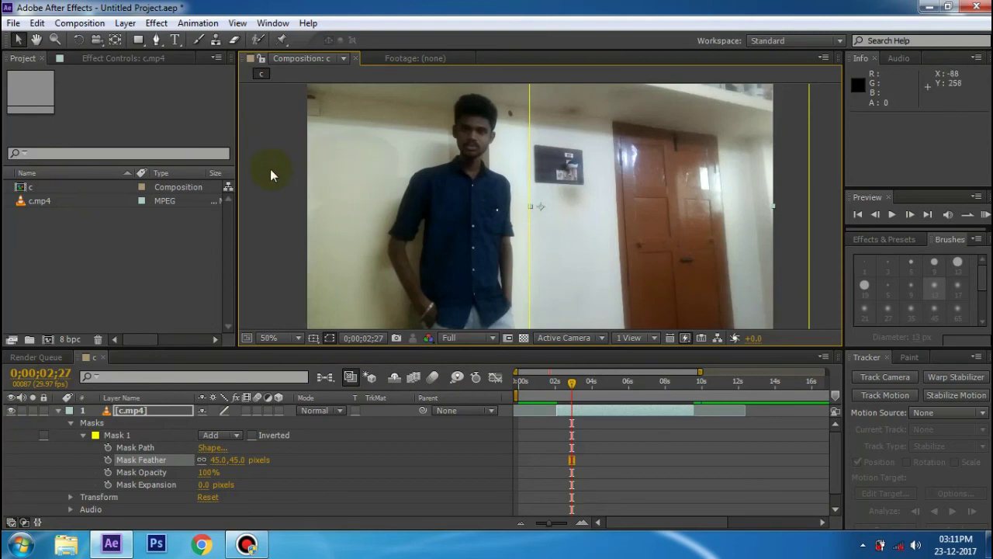
{"action": "scroll", "coordinate": [518, 208], "scroll_direction": "up", "scroll_amount": 5}
{"action": "scroll", "coordinate": [521, 227], "scroll_direction": "down", "scroll_amount": 8}
{"action": "scroll", "coordinate": [559, 219], "scroll_direction": "up", "scroll_amount": 6}
- Switch the viewer to 2 Views and undo the feather back to 0 pixels
{"action": "left_click", "coordinate": [630, 338]}
{"action": "left_click", "coordinate": [615, 351]}
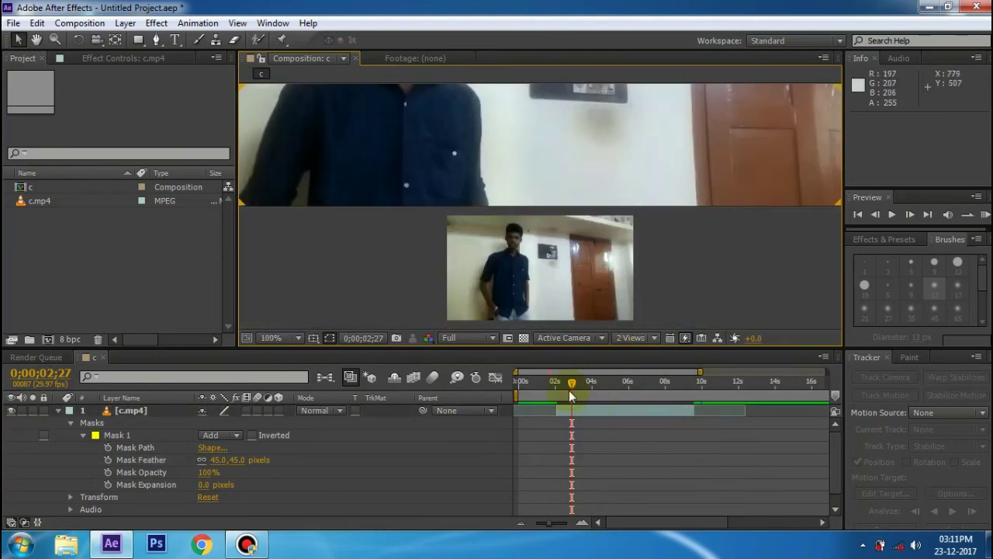
{"action": "scroll", "coordinate": [513, 247], "scroll_direction": "down", "scroll_amount": 6}
{"action": "key", "text": "ctrl+z"}
{"action": "left_click_drag", "start_coordinate": [543, 389], "coordinate": [550, 391]}
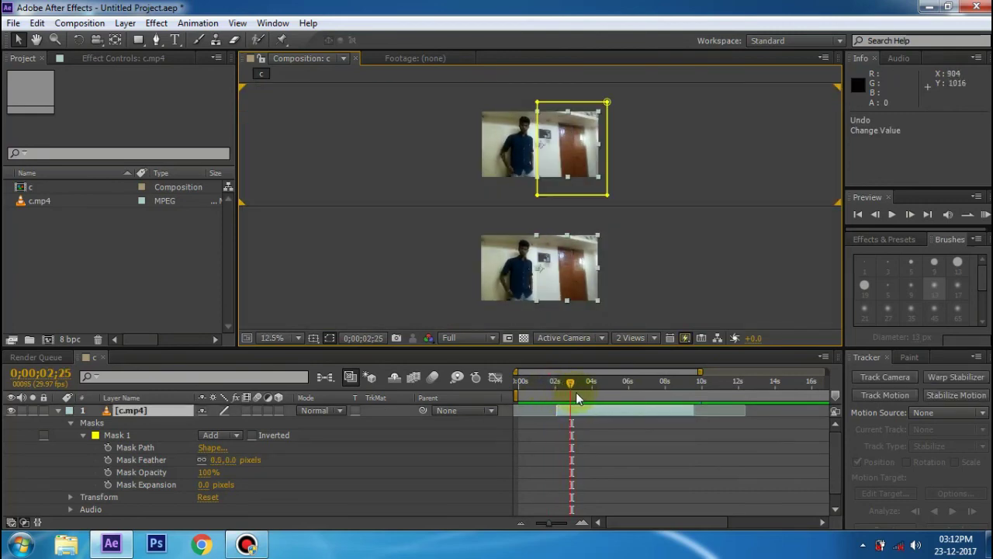
- Scrub to around 0;00;05;04 to review the man appearing twice beside the door
{"action": "left_click_drag", "start_coordinate": [550, 391], "coordinate": [606, 391]}
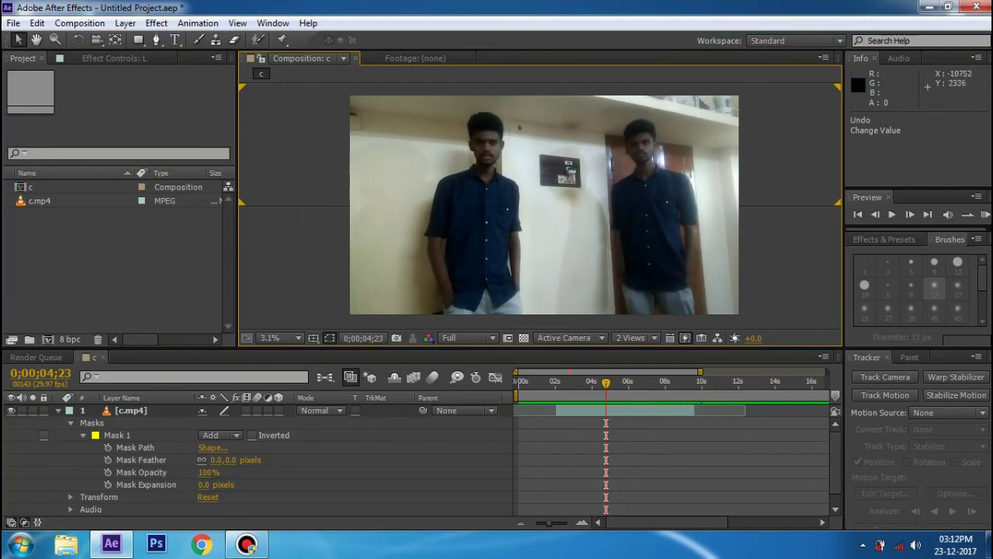
{"action": "mouse_move", "coordinate": [572, 396]}
{"action": "left_mouse_down"}
{"action": "mouse_move", "coordinate": [630, 396]}
{"action": "mouse_move", "coordinate": [585, 404]}
{"action": "mouse_move", "coordinate": [603, 403]}
{"action": "left_mouse_up"}
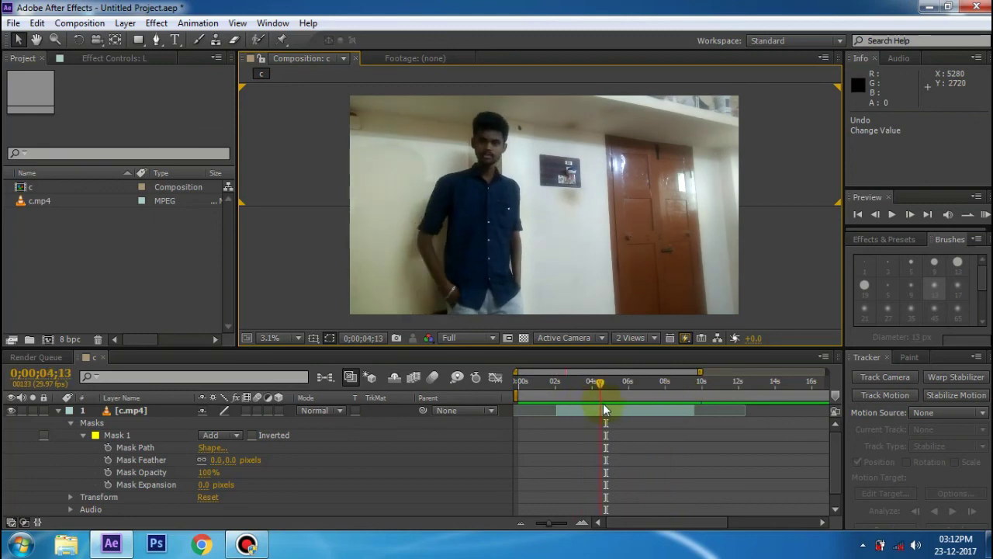